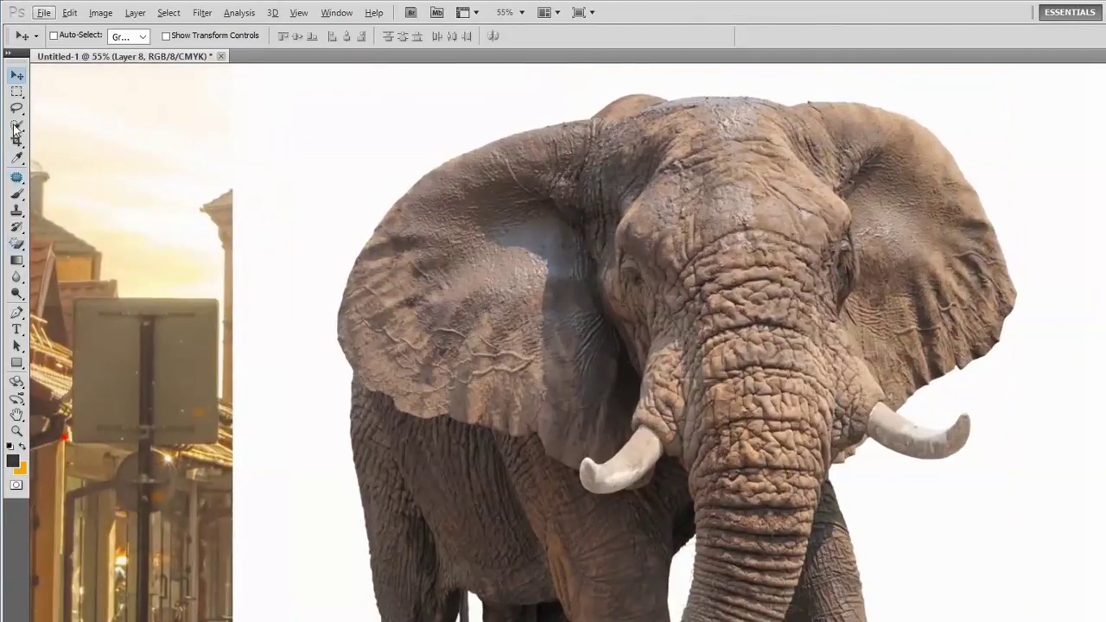
Quick-select the elephant, starting along its ear, and set the selection brush size.
key("w")
mouse_move(383, 143)
left_mouse_down()
mouse_move(497, 99)
mouse_move(259, 234)
left_mouse_up()
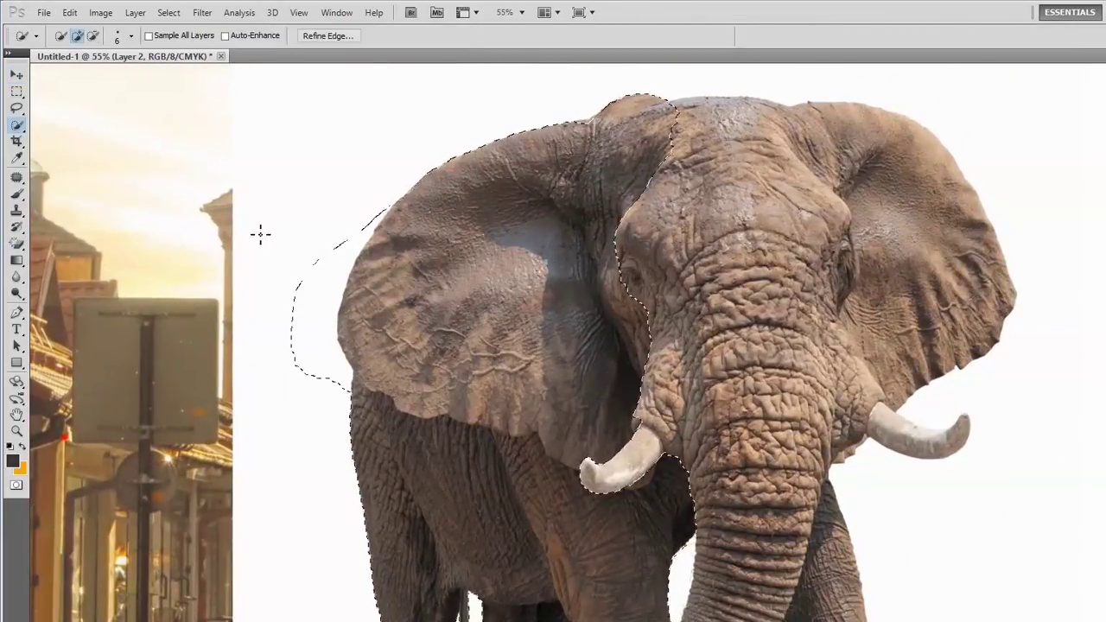
right_click(326, 176)
key("Escape")
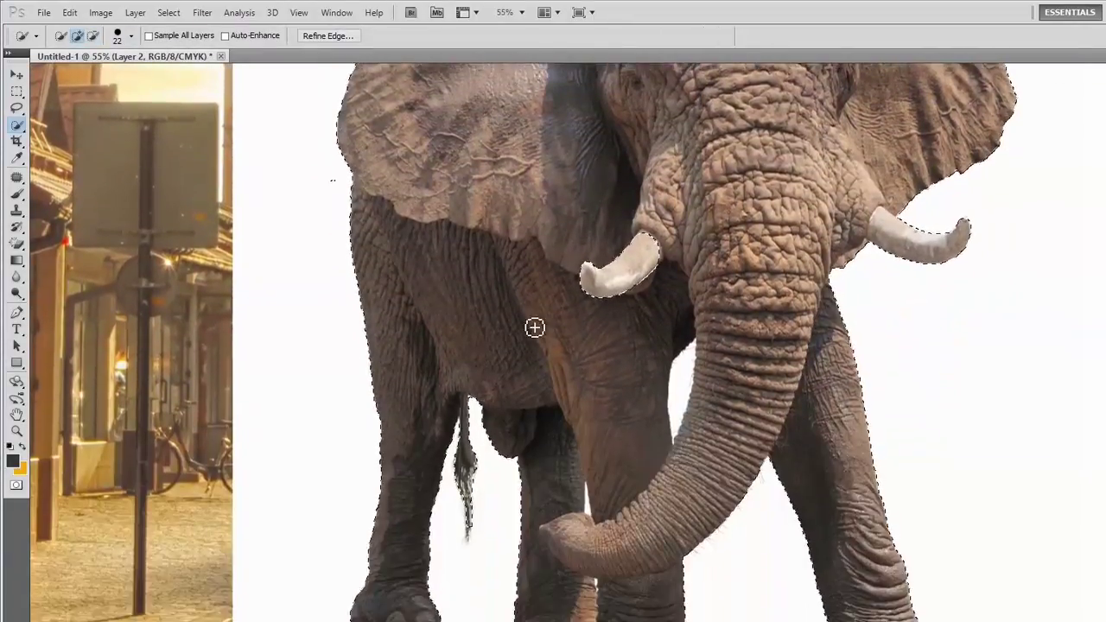
Refine the selection edge with Contrast 31 and Shift Edge -46.
key("ctrl+alt+r")
key("Tab")
key("Tab")
type("31")
key("Tab")
type("-46")
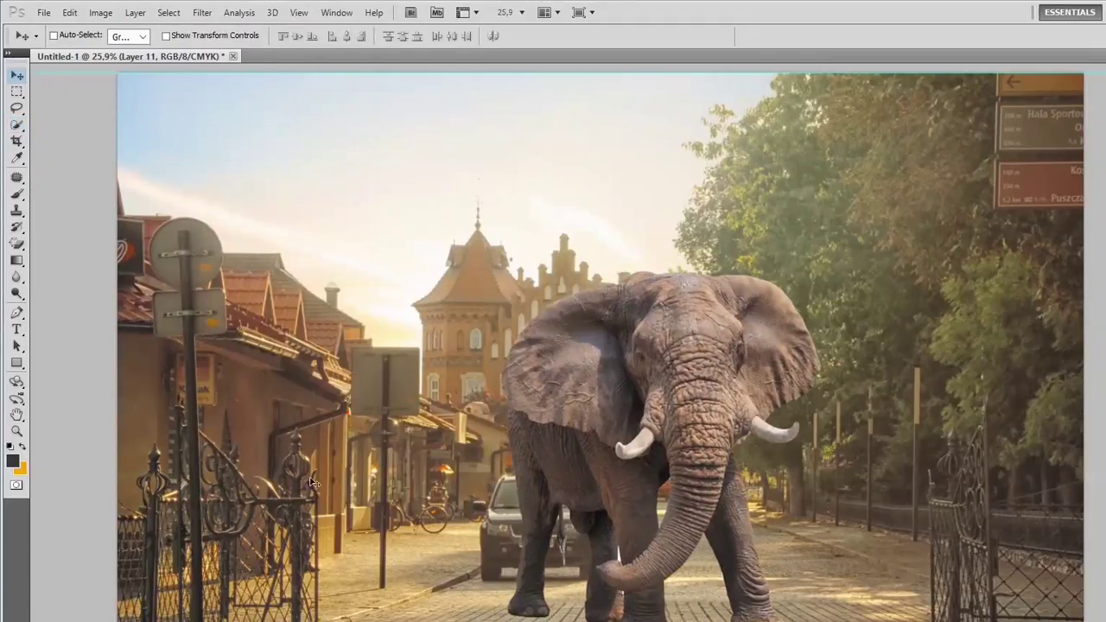
Paint a dark shadow under the elephant's feet with a 145 px soft brush.
scroll(599, 528, "up", 2)
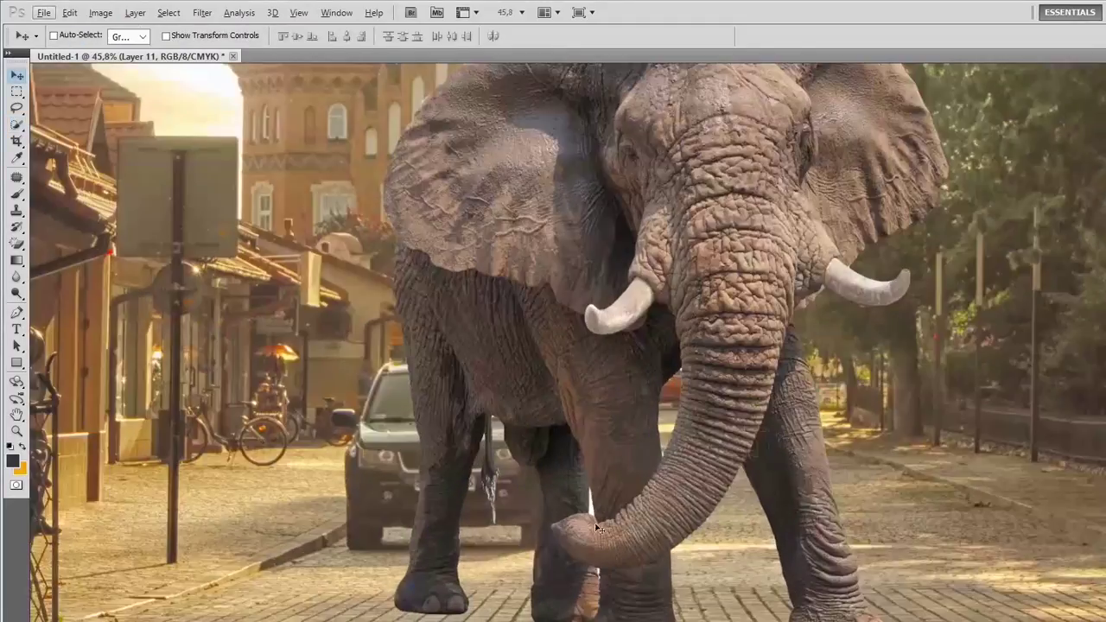
key("b")
right_click(348, 497)
key("Return")
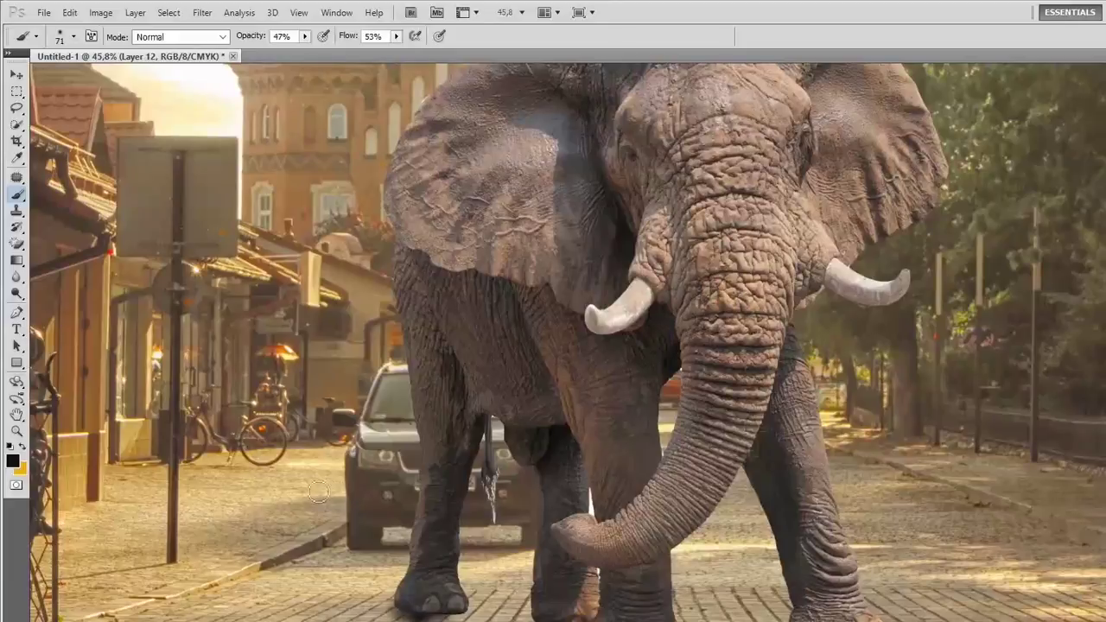
right_click(512, 523)
key("Return")
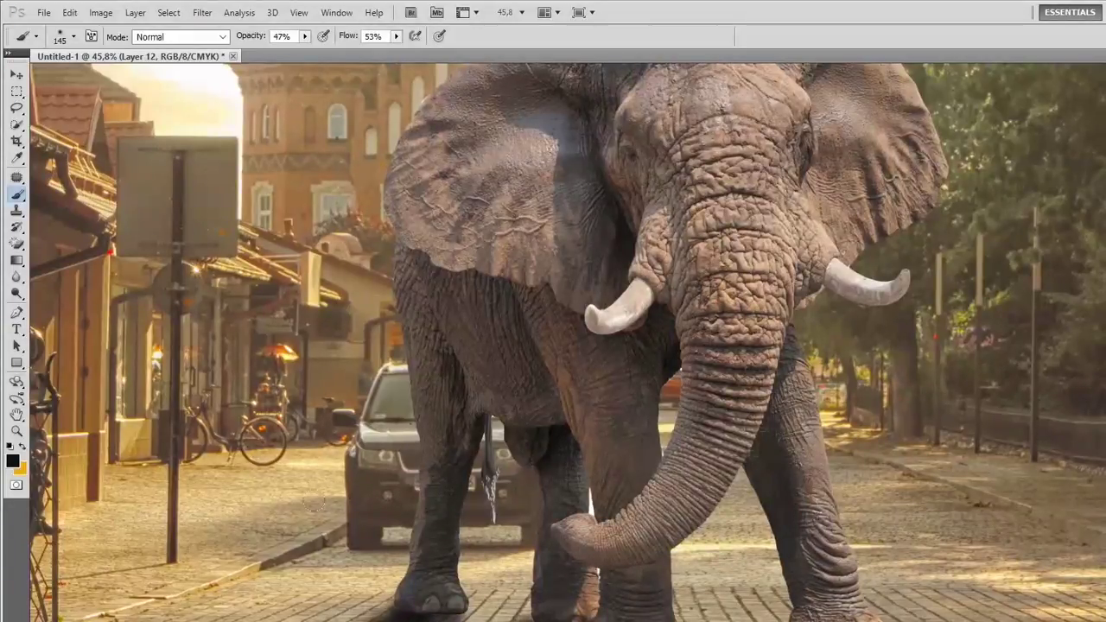
scroll(396, 516, "down", 2)
mouse_move(356, 453)
left_mouse_down()
mouse_move(370, 458)
mouse_move(247, 466)
mouse_move(451, 493)
mouse_move(684, 444)
left_mouse_up()
left_click_drag(863, 592, 752, 609)
left_click_drag(501, 544, 251, 605)
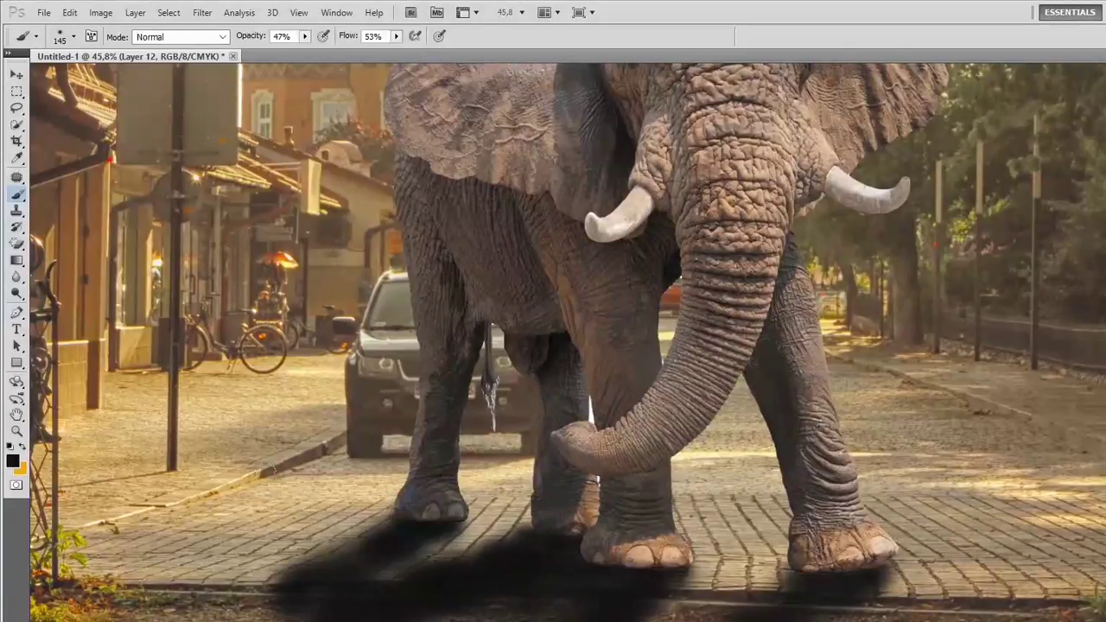
Spread a broad soft shadow with a 349 px brush, then shrink the brush to 133.
right_click(460, 555)
key("Return")
left_click_drag(561, 609, 440, 609)
right_click(825, 553)
type("133")
key("Return")
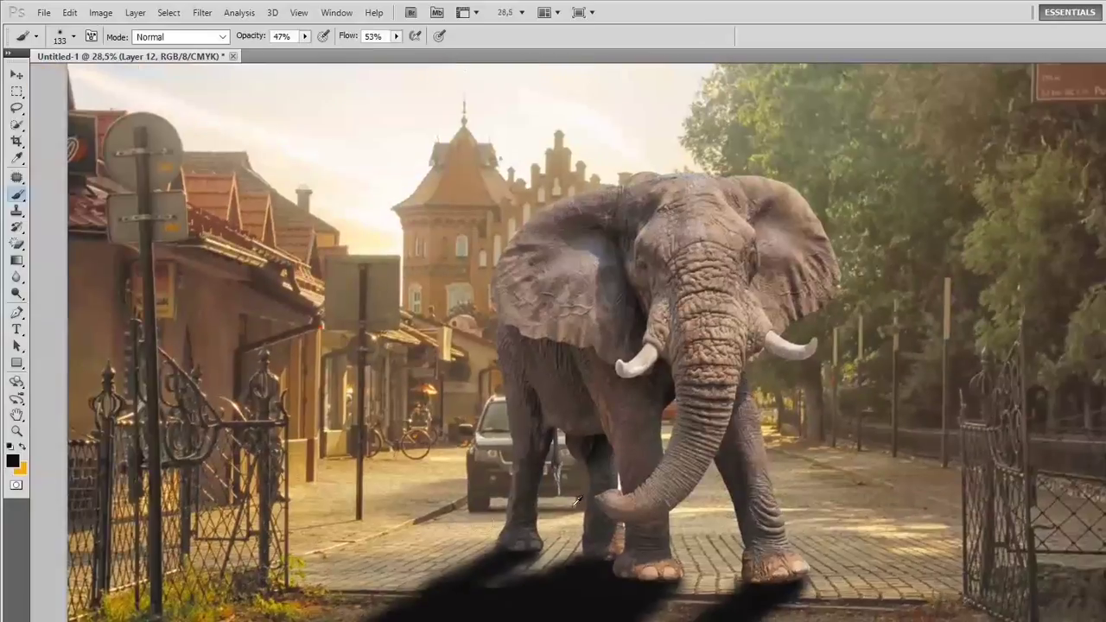
Gaussian-blur the painted shadow and transform the shadow layer.
left_click(202, 12)
left_click(432, 240)
scroll(499, 421, "down", 2)
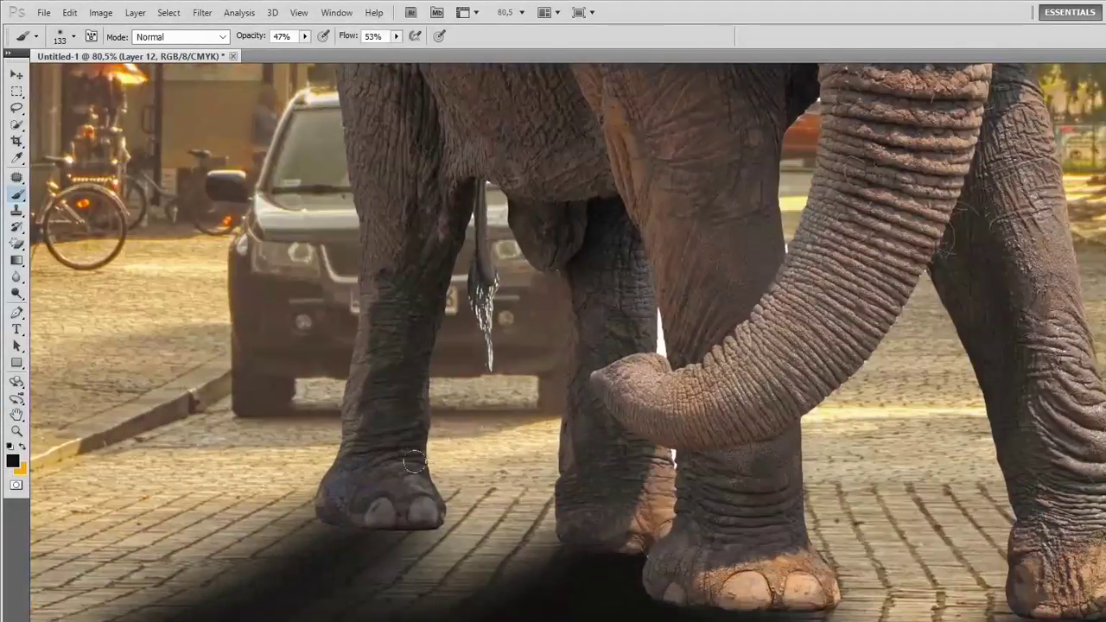
scroll(499, 421, "down", 3)
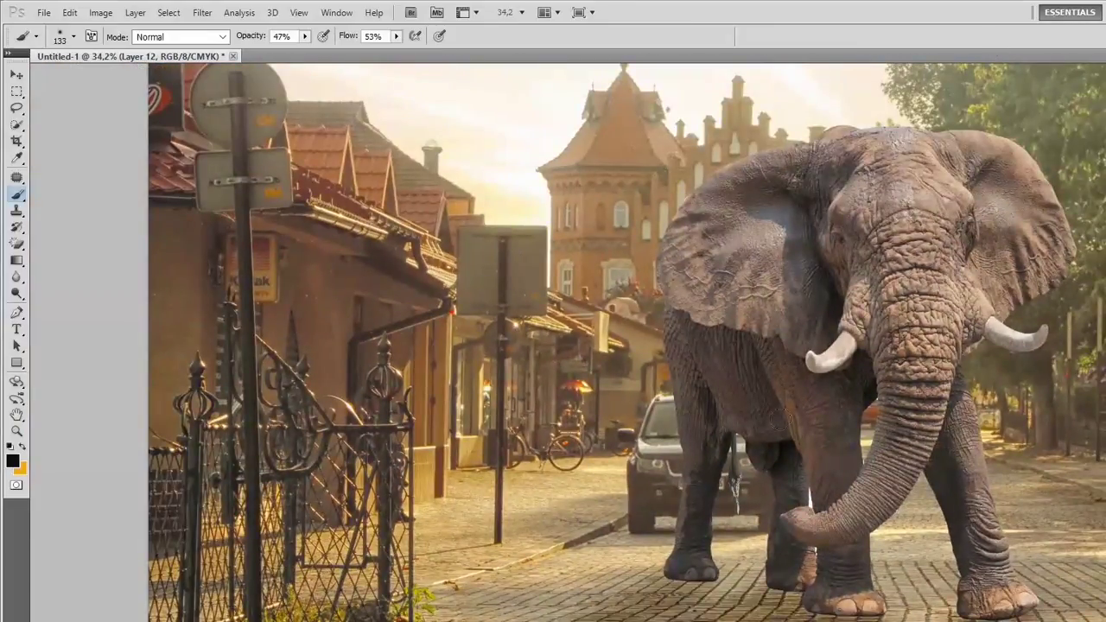
left_click(69, 12)
left_click(112, 345)
Commit the shadow transform and delete the leftover white patch beside the leg.
key("Return")
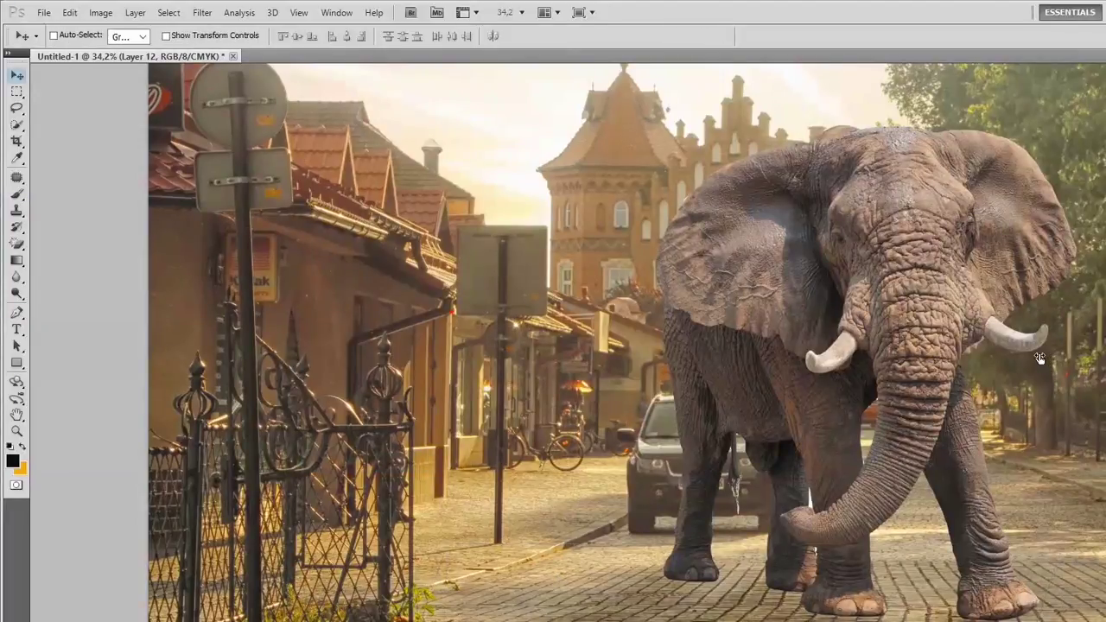
scroll(486, 266, "down", 3)
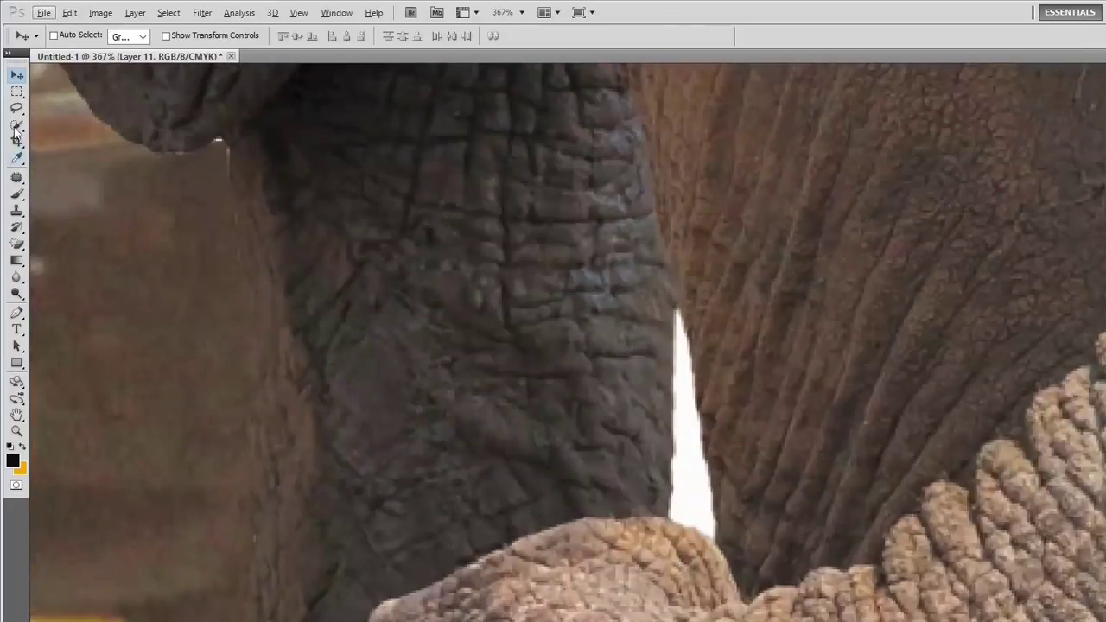
key("w")
left_click(117, 35)
left_click_drag(691, 323, 696, 518)
key("alt")
key("Delete")
key("ctrl+d")
Delete the small white sliver of background between the legs.
key("e")
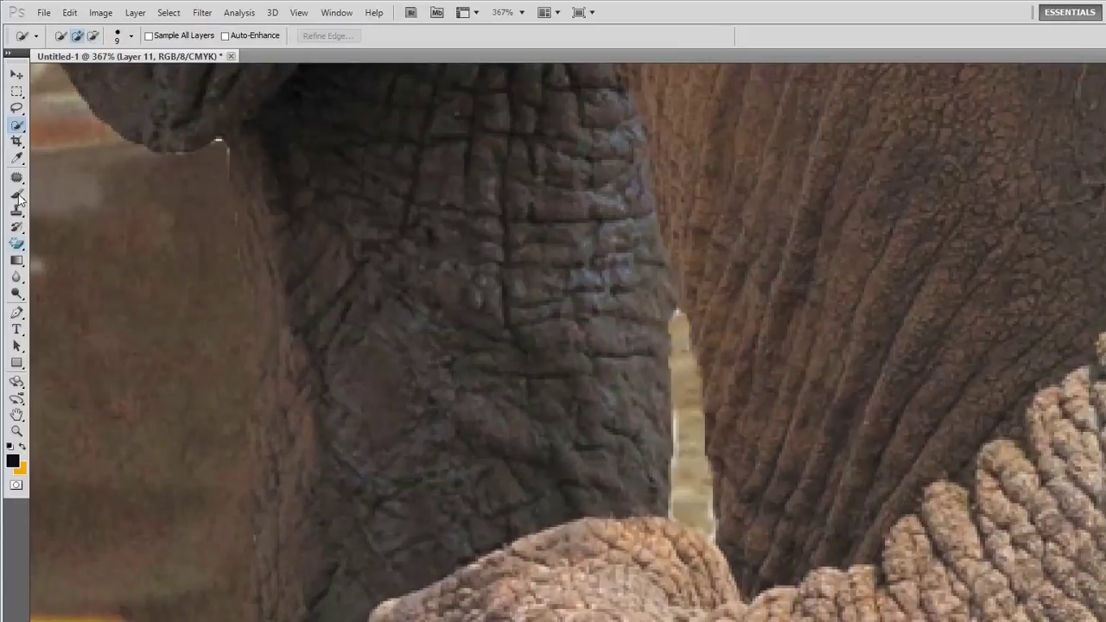
right_click(625, 391)
key("Escape")
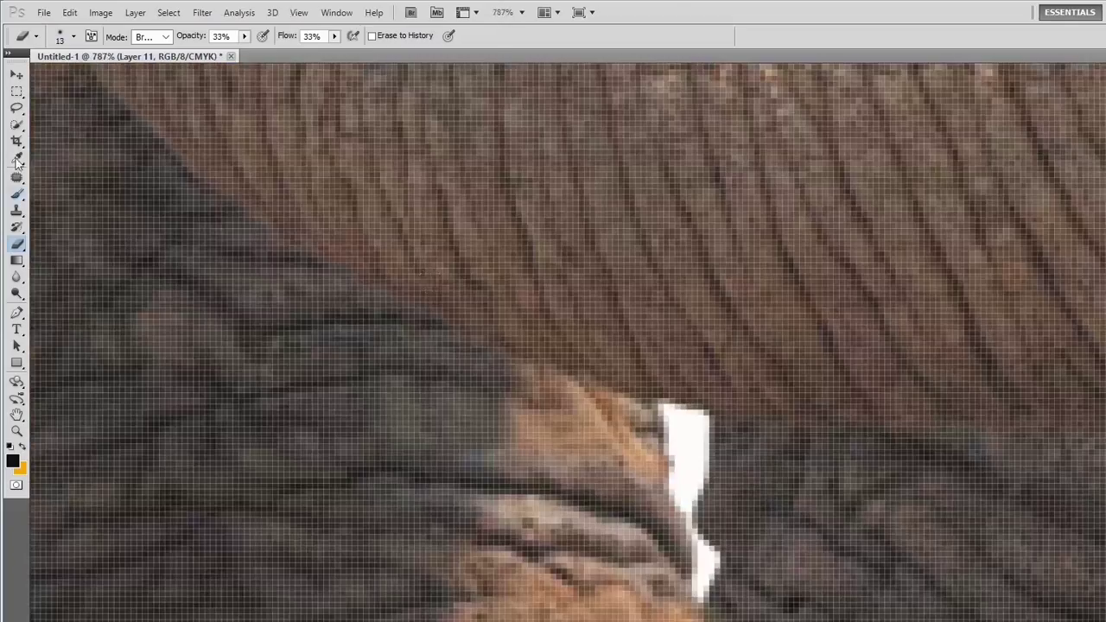
key("w")
right_click(691, 429)
left_click(117, 36)
key("Escape")
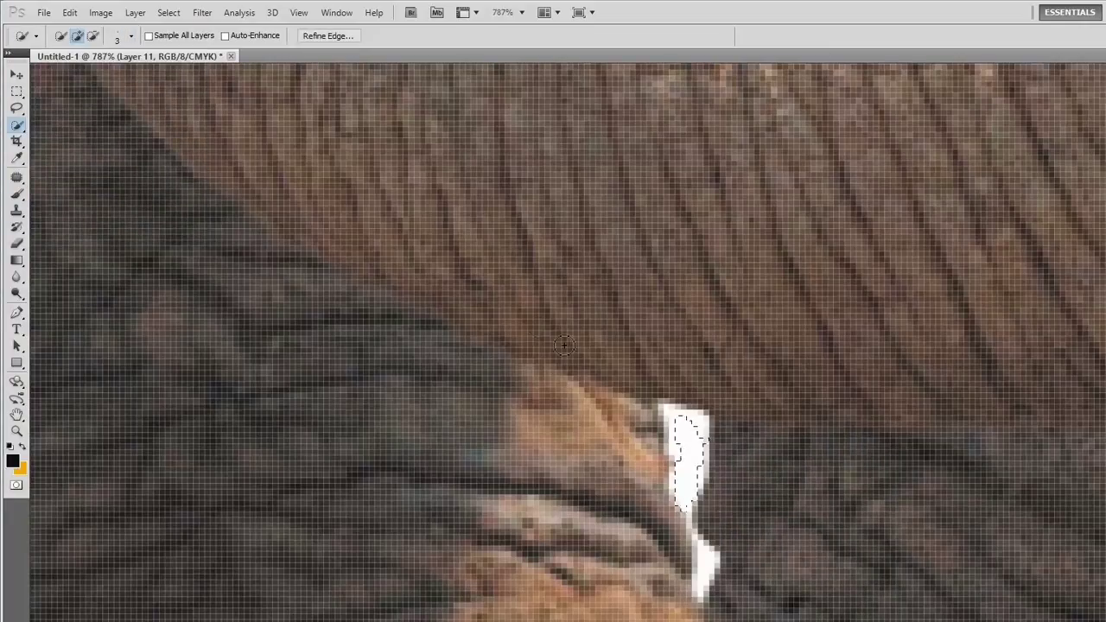
key("Delete")
key("ctrl+d")
Erase the remaining white fringe around the lower legs.
key("e")
right_click(719, 546)
key("Escape")
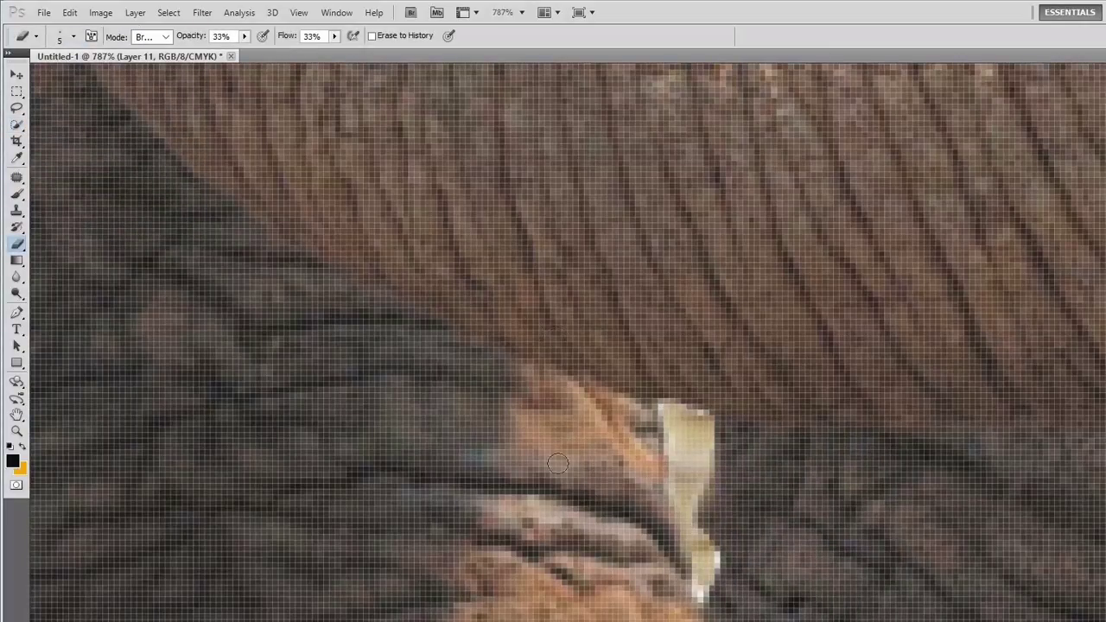
key("ctrl+0")
scroll(438, 235, "up", 5)
Trace a path around the tail, make it a selection, and erase its white fringe.
key("p")
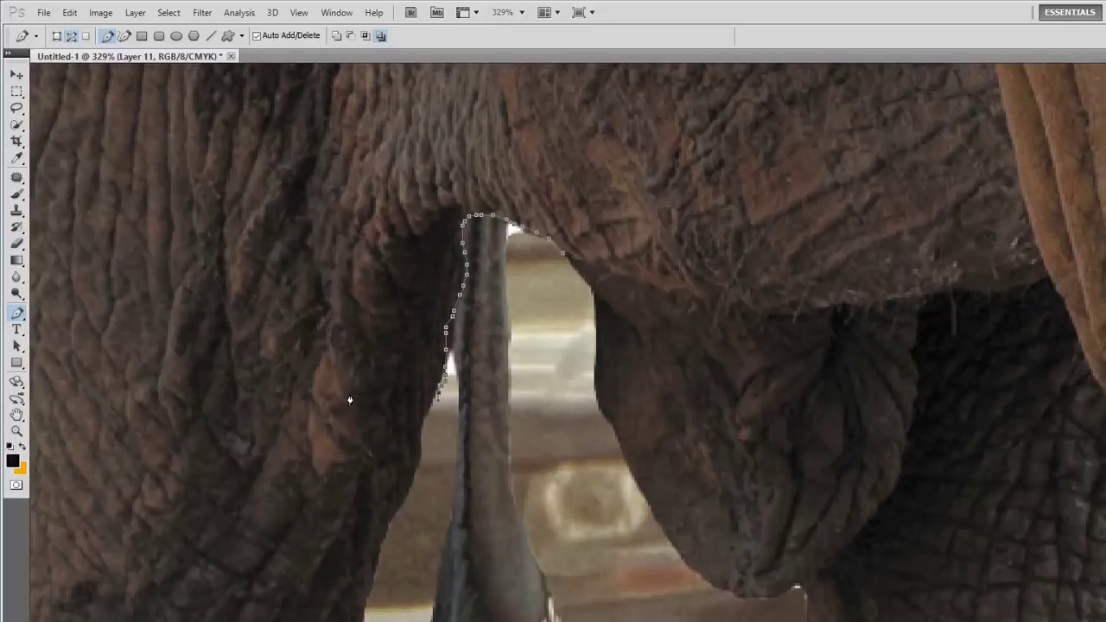
scroll(369, 345, "down", 5)
left_click(509, 536)
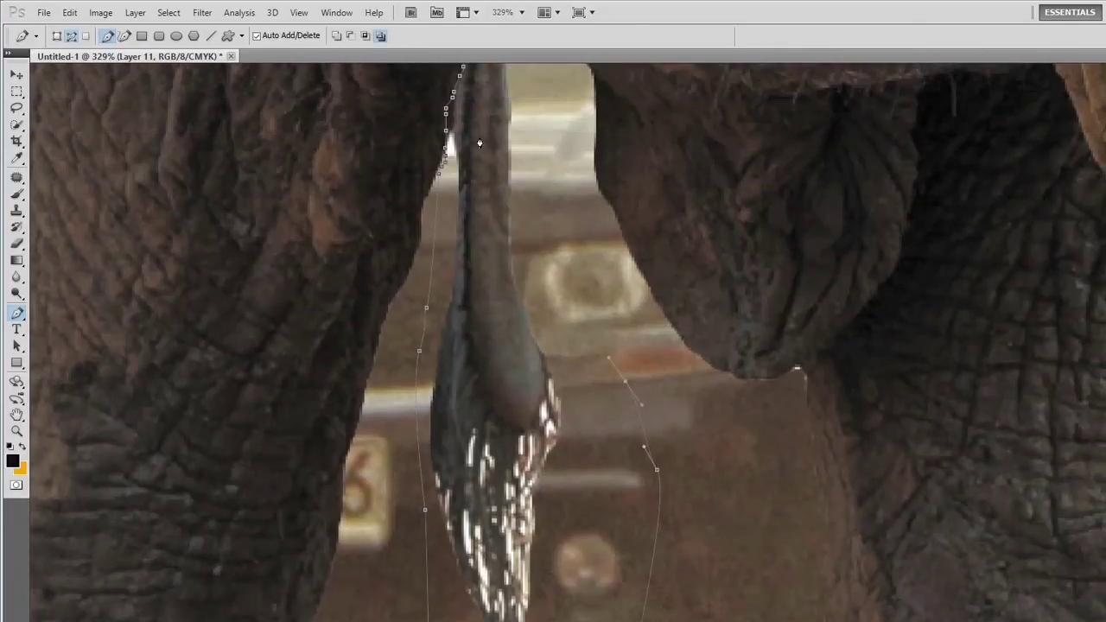
scroll(436, 259, "up", 3)
key("ctrl+Return")
key("e")
right_click(488, 240)
key("Escape")
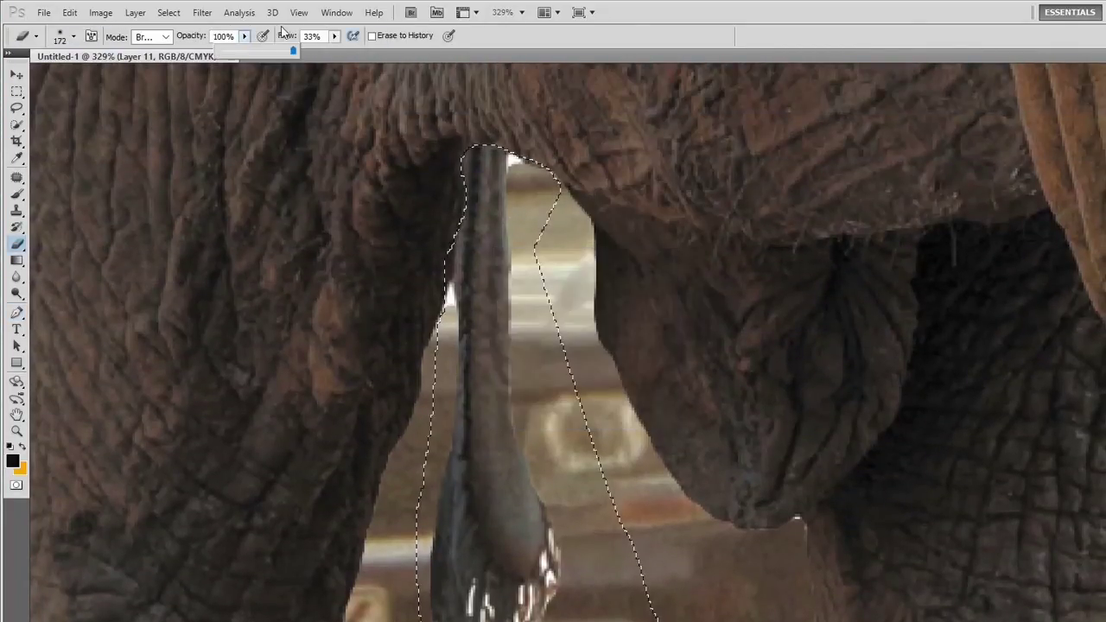
scroll(267, 302, "down", 3)
scroll(267, 302, "down", 3)
key("ctrl+d")
key("m")
key("ctrl+0")
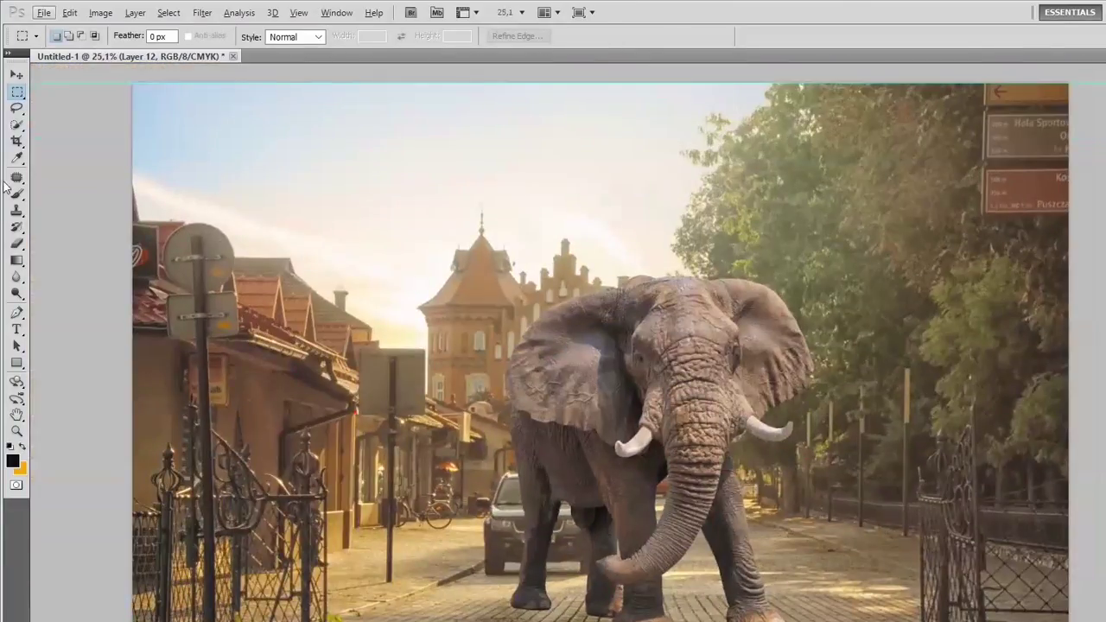
Trace a pen path around the elephant's feet and turn it into a selection.
key("ctrl+shift+alt+n")
key("p")
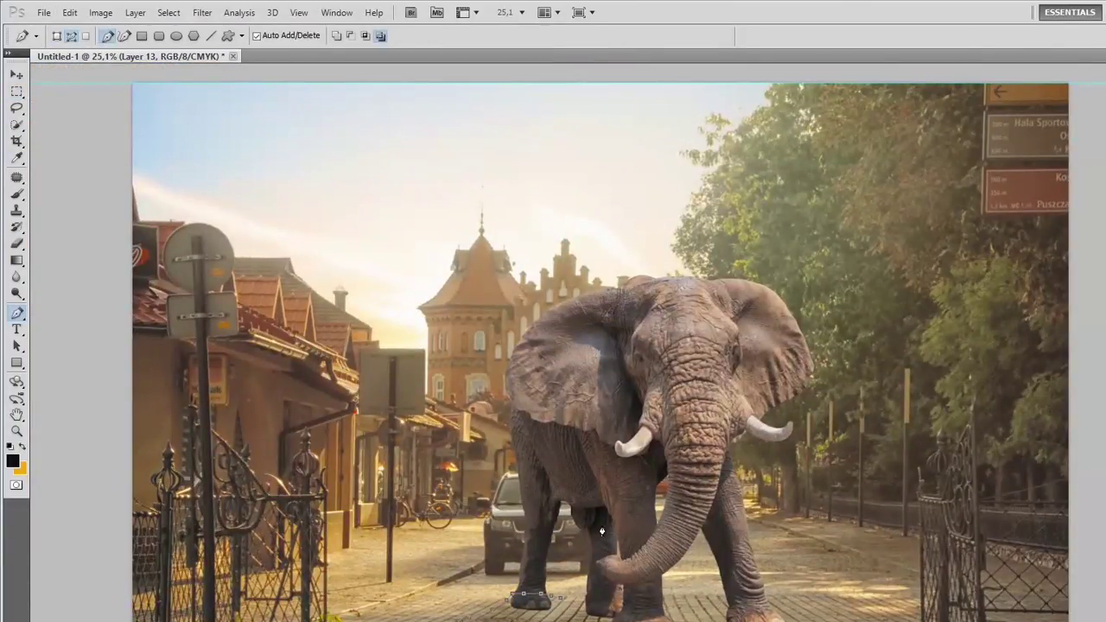
scroll(629, 514, "up", 4)
right_click(415, 451)
left_click(493, 525)
left_click(763, 227)
Darken the feet area with a Levels adjustment and blur its mask.
left_click(1052, 241)
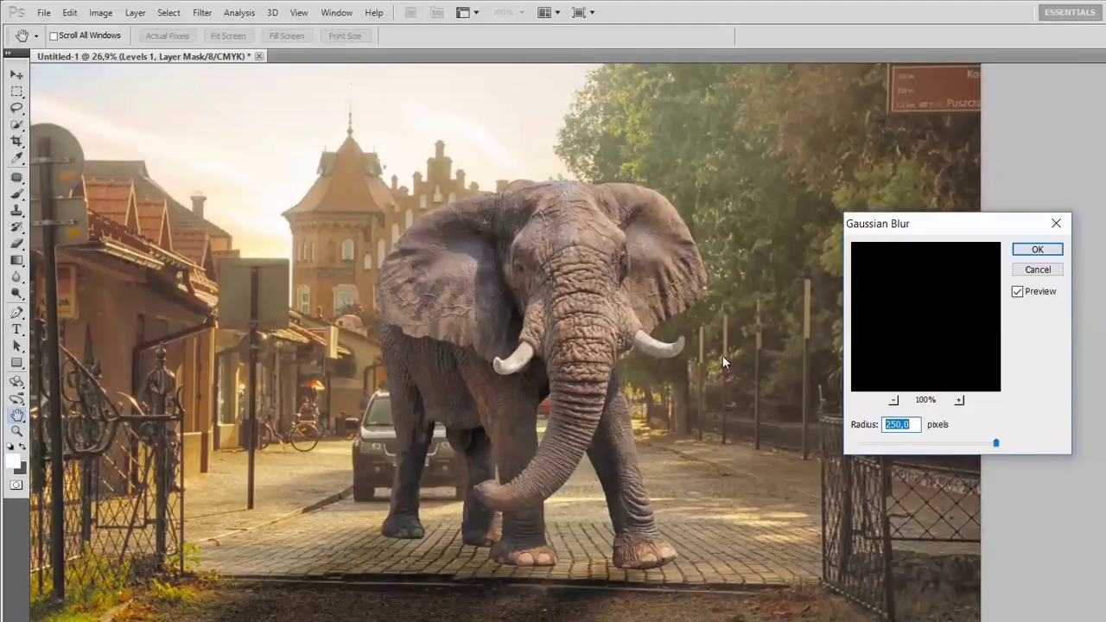
type("4,9")
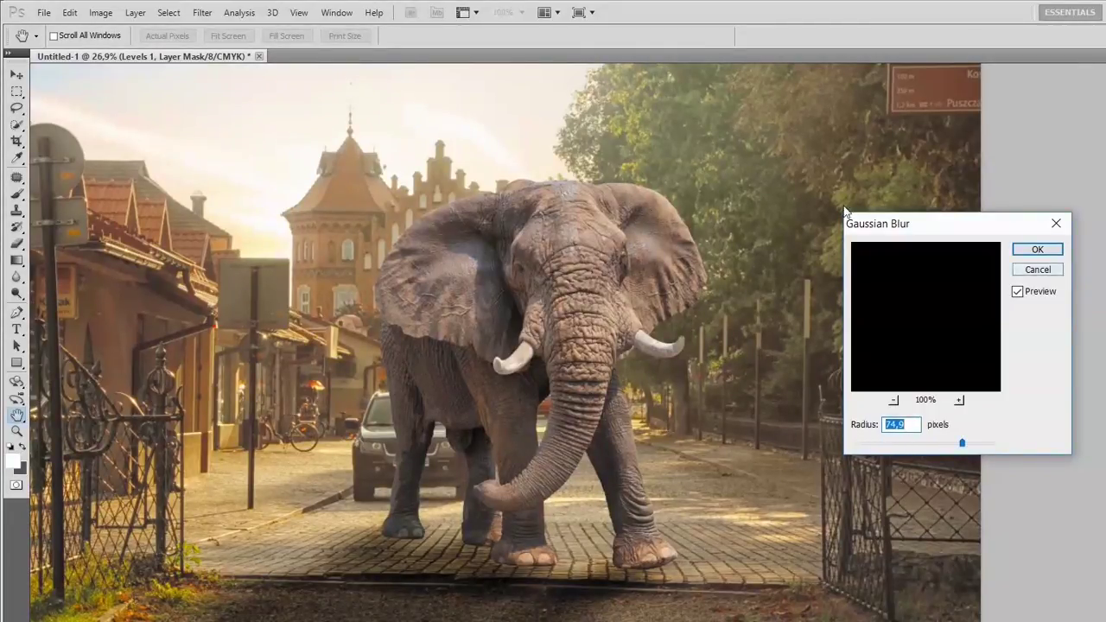
left_click(1036, 249)
key("p")
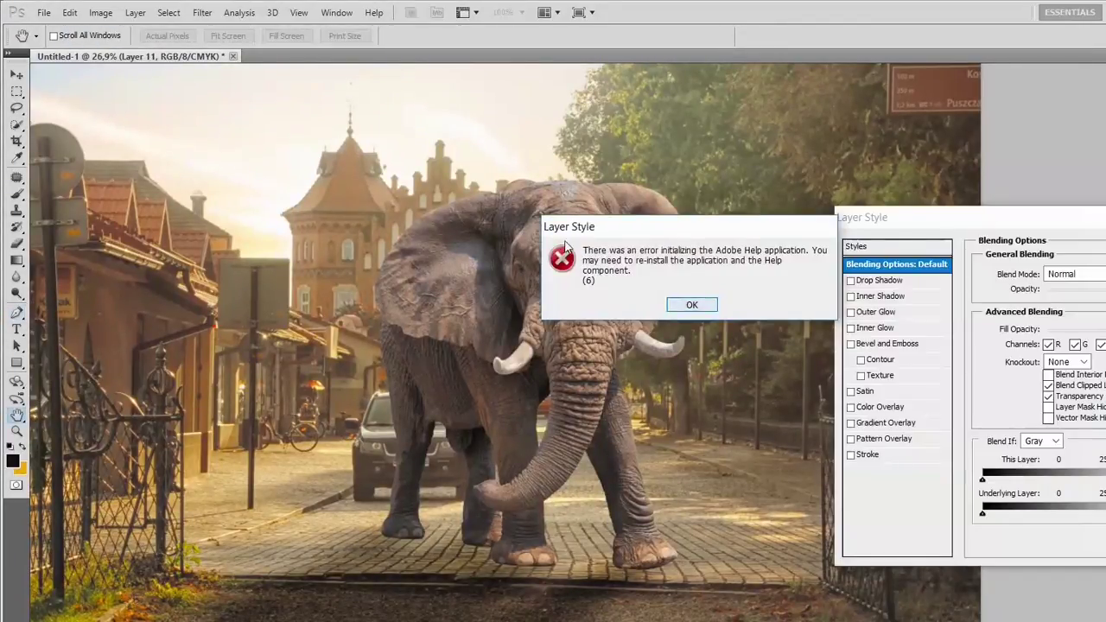
Drag a gradient on the Curves mask to fade brightening onto the elephant's upper body.
key("g")
left_click_drag(337, 438, 414, 250)
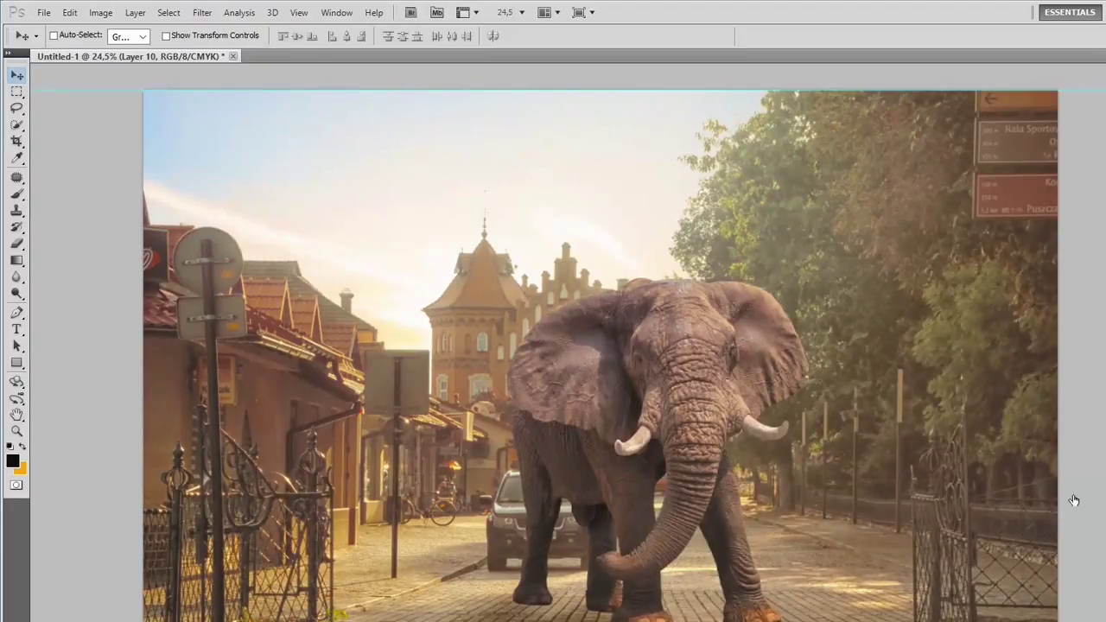
On a new layer, paint a warm orange glow across the elephant's head and back.
key("ctrl+shift+alt+n")
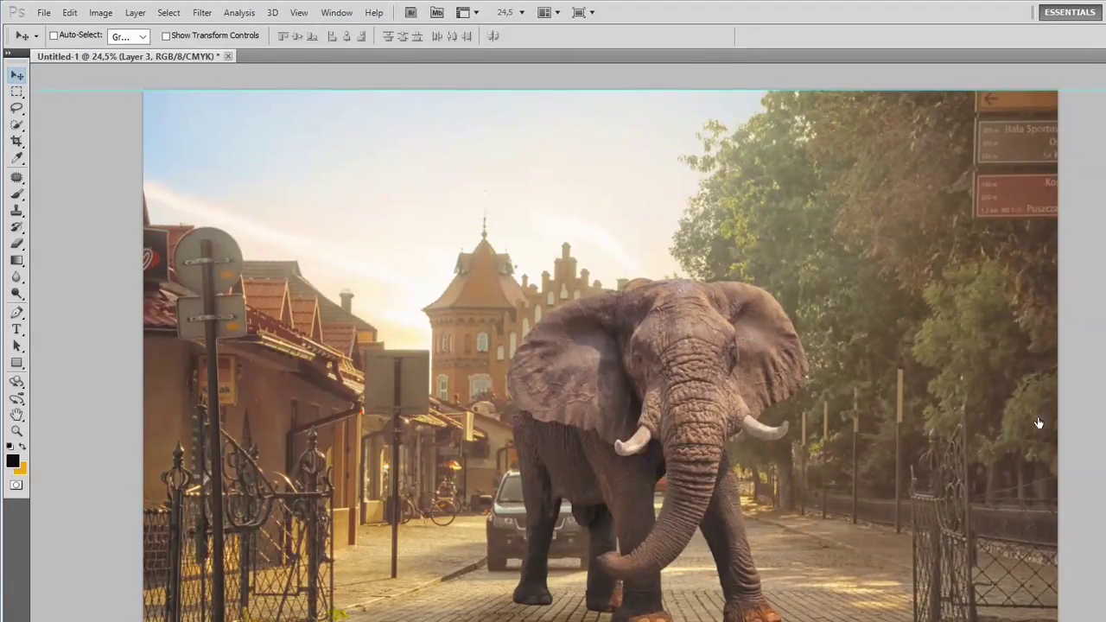
key("alt+bracketright")
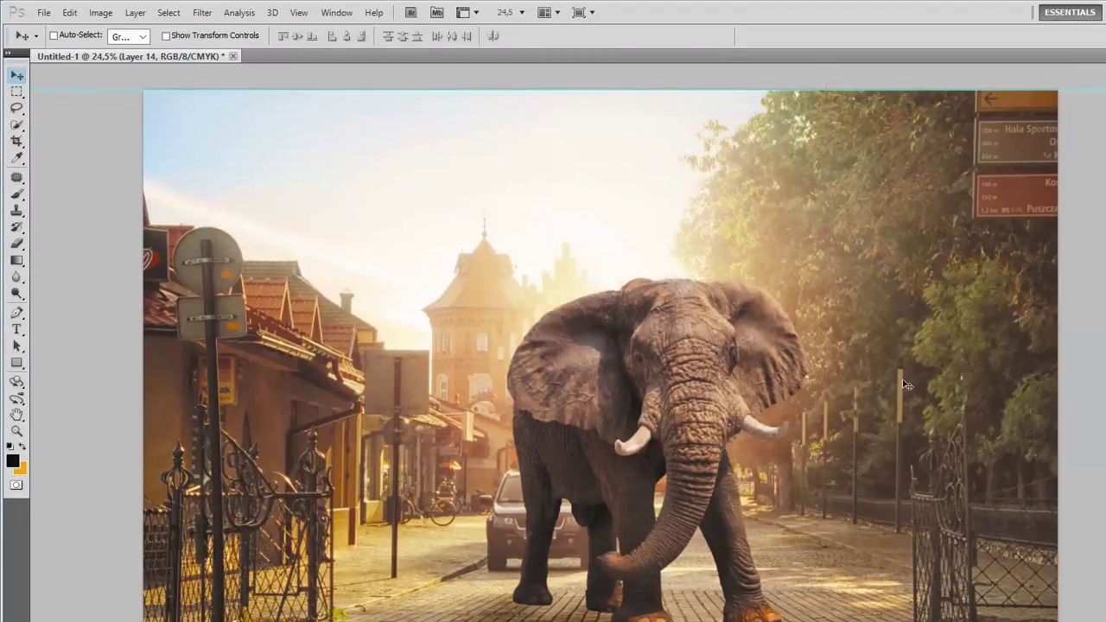
left_click_drag(1035, 442, 449, 222)
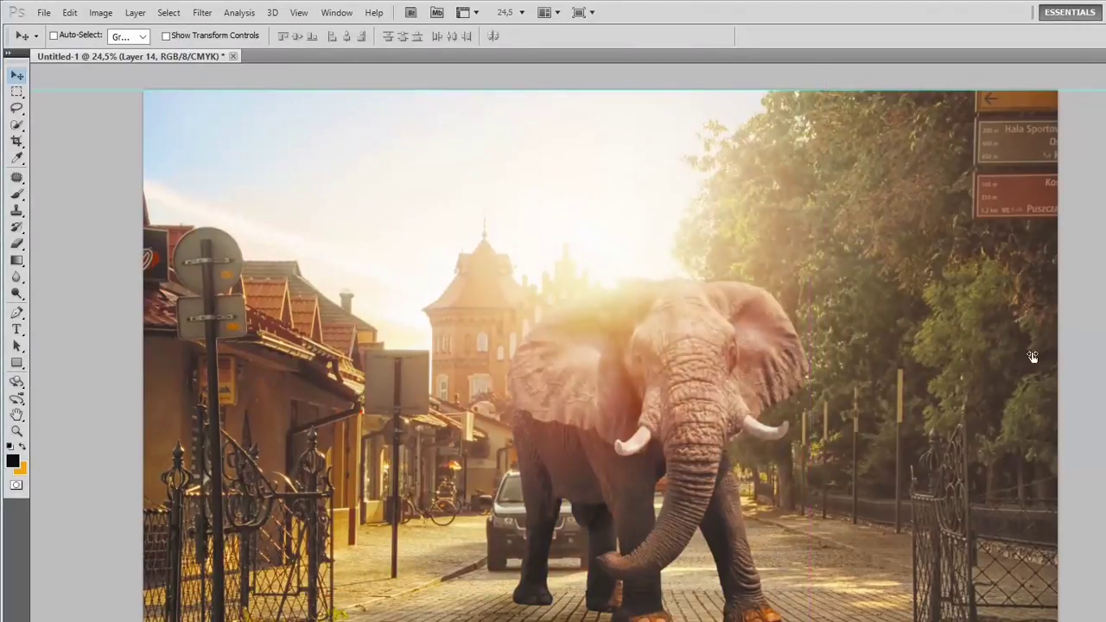
Brush dark shadows onto the cobblestones under the elephant's front, middle and rear feet.
scroll(1031, 356, "up", 2)
scroll(1031, 356, "up", 2)
scroll(1033, 494, "up", 2)
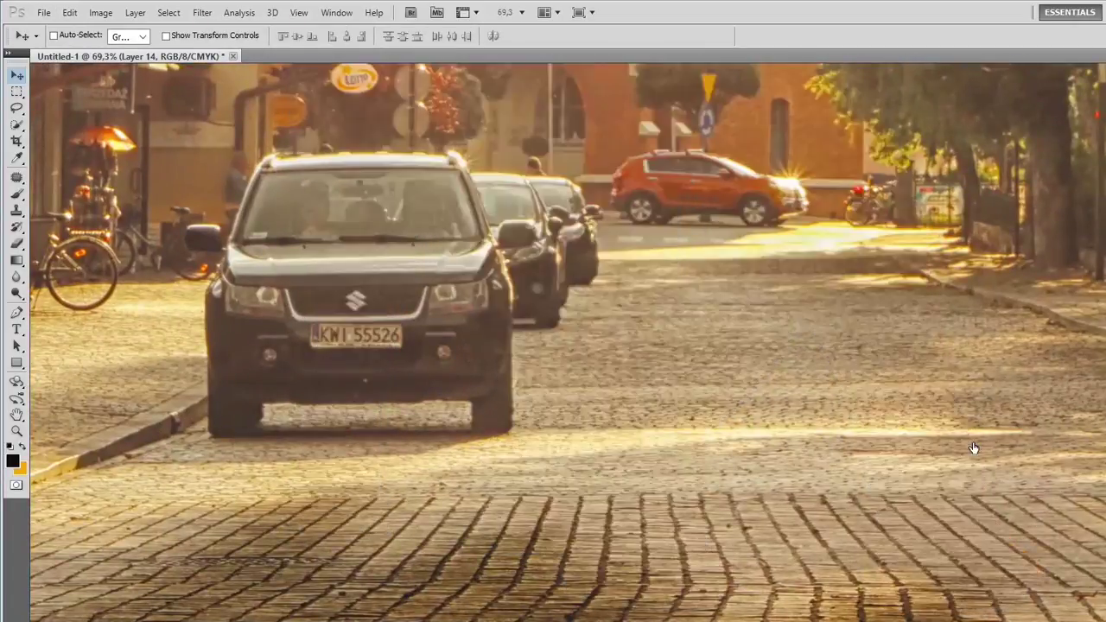
key("b")
left_click_drag(302, 527, 384, 438)
mouse_move(484, 561)
left_mouse_down()
mouse_move(673, 604)
mouse_move(552, 605)
left_mouse_up()
left_click_drag(501, 544, 207, 544)
left_click_drag(873, 615, 976, 615)
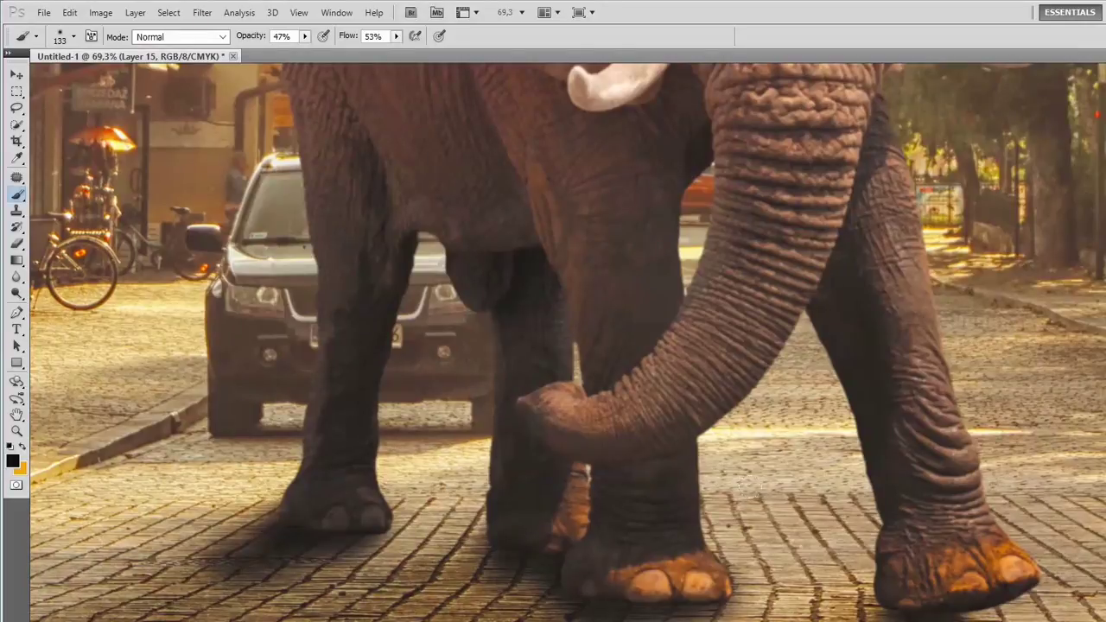
left_click_drag(700, 613, 544, 605)
left_click_drag(501, 570, 259, 562)
Add fainter shadow below the elephant's left side, undoing strokes to compare.
scroll(518, 553, "down", 3)
right_click(516, 553)
left_click_drag(304, 37, 293, 53)
left_click_drag(388, 596, 261, 609)
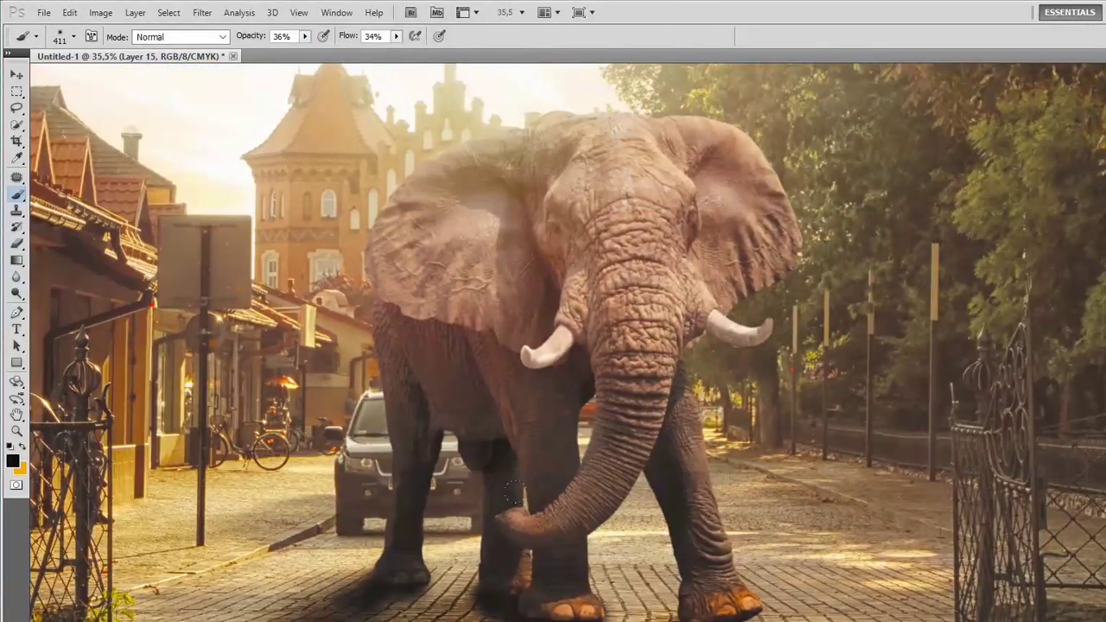
key("ctrl+z")
key("ctrl+z")
key("ctrl+z")
key("ctrl+z")
key("ctrl+z")
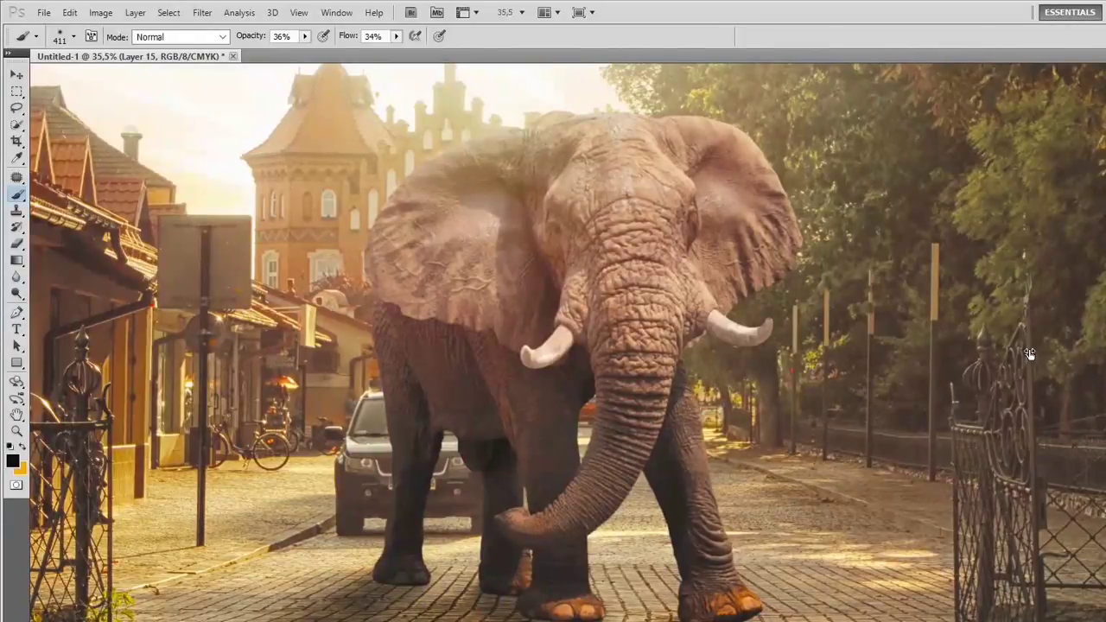
key("ctrl+z")
key("e")
key("ctrl+z")
key("ctrl+z")
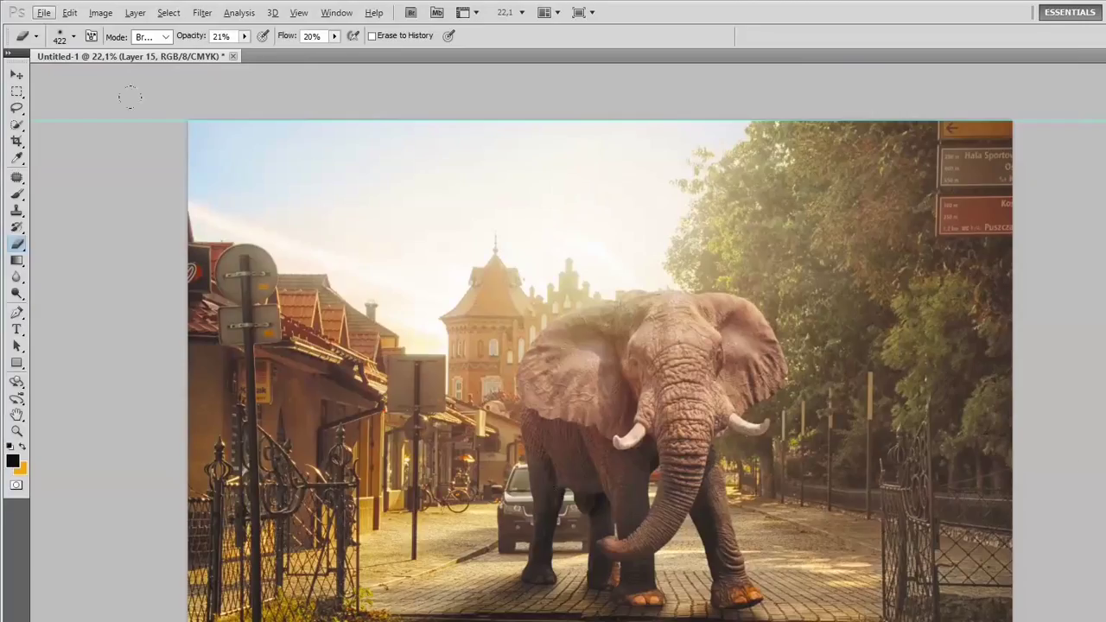
Draw an ellipse around the elephant and invert it to select the surrounding edges.
left_click(17, 92)
left_click(86, 104)
left_click_drag(293, 207, 924, 618)
right_click(772, 356)
left_click(812, 387)
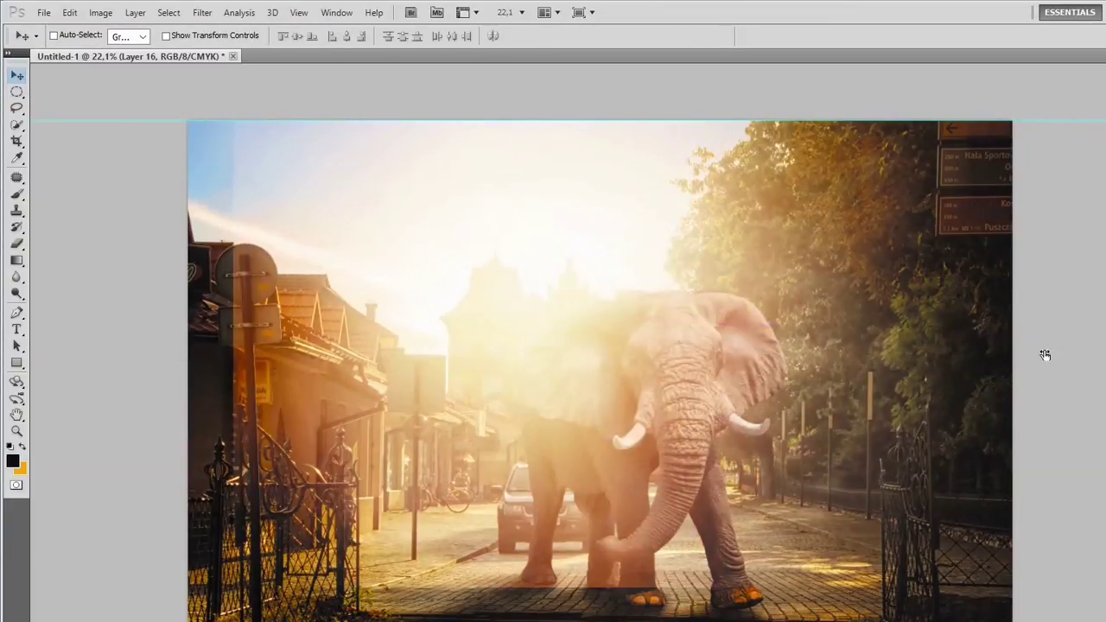
key("e")
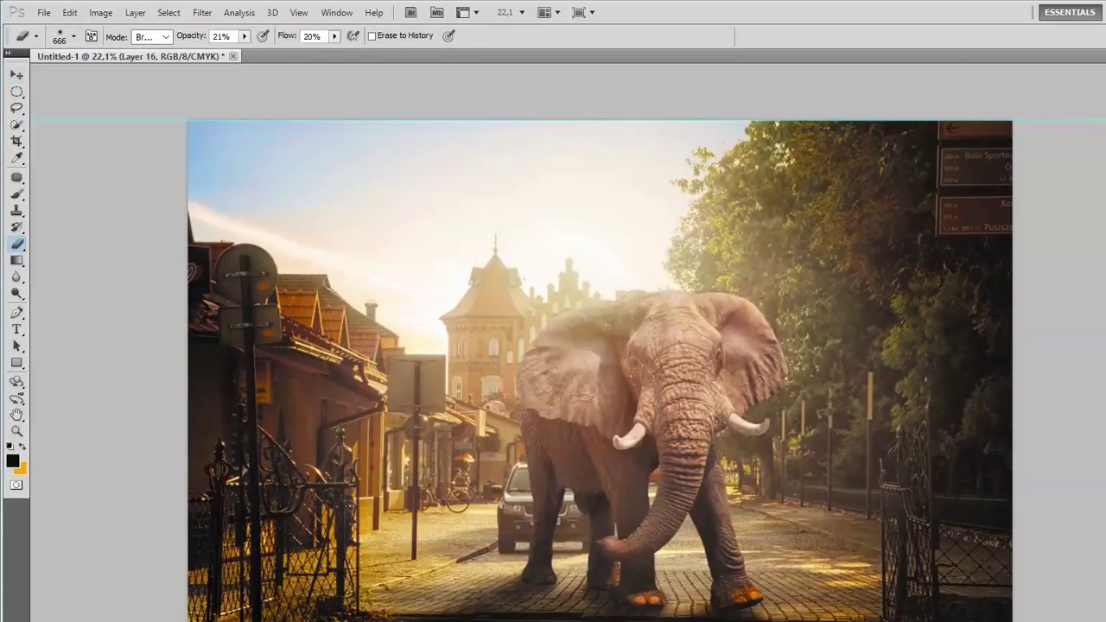
key("v")
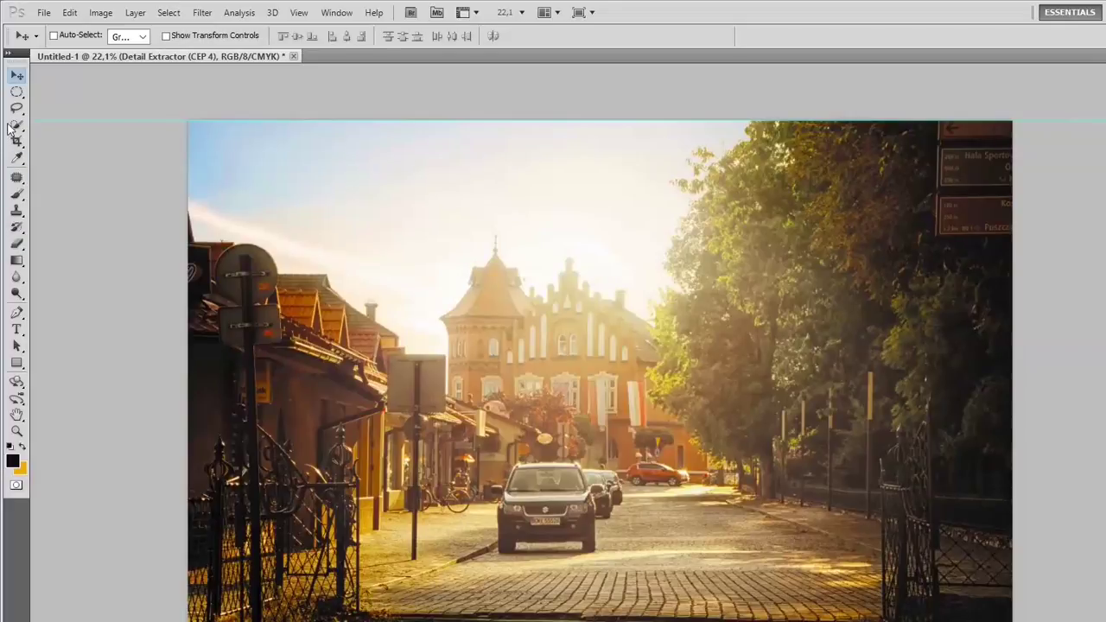
Copy a path-selected cobblestone patch to a new layer, move it over the car, and apply perspective.
key("p")
right_click(665, 522)
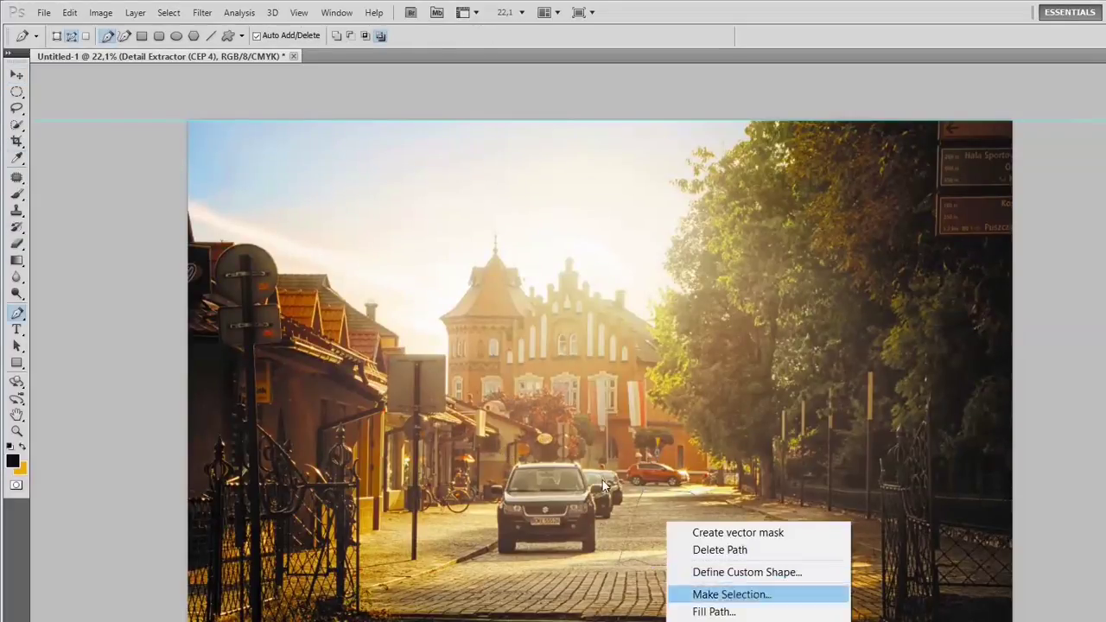
left_click(717, 592)
key("Return")
key("v")
left_click_drag(545, 509, 553, 509)
left_click(69, 12)
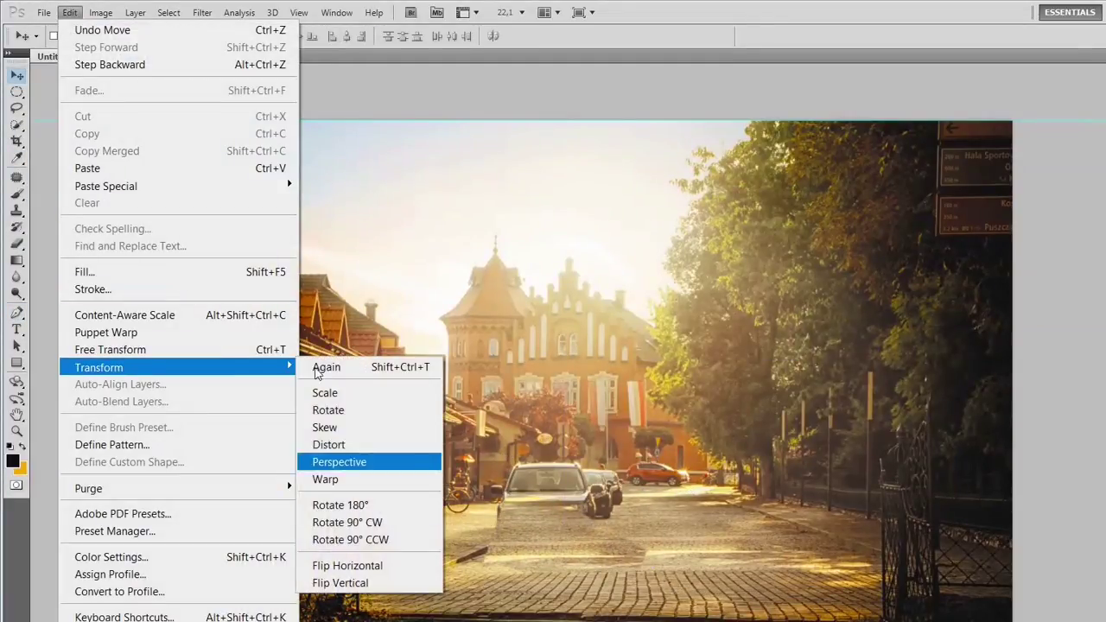
left_click(407, 459)
Blend the patch with a 189 px brush.
key("b")
left_click(617, 286)
right_click(640, 453)
type("189")
key("Return")
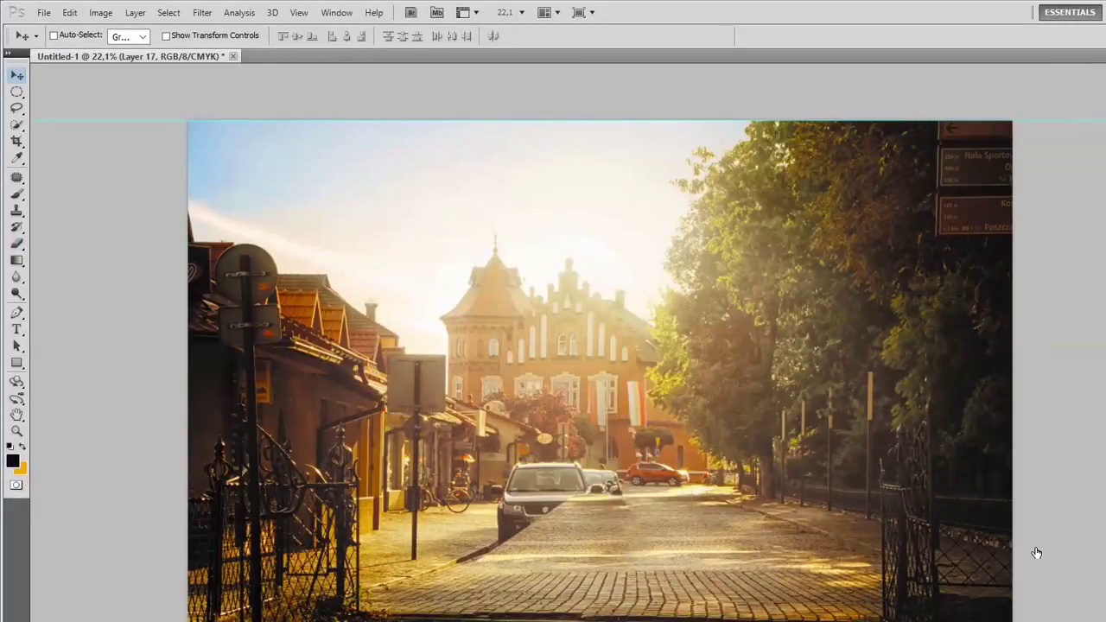
Patch the remaining car area via a pen path and brush its edges smooth.
scroll(346, 431, "up", 3)
key("p")
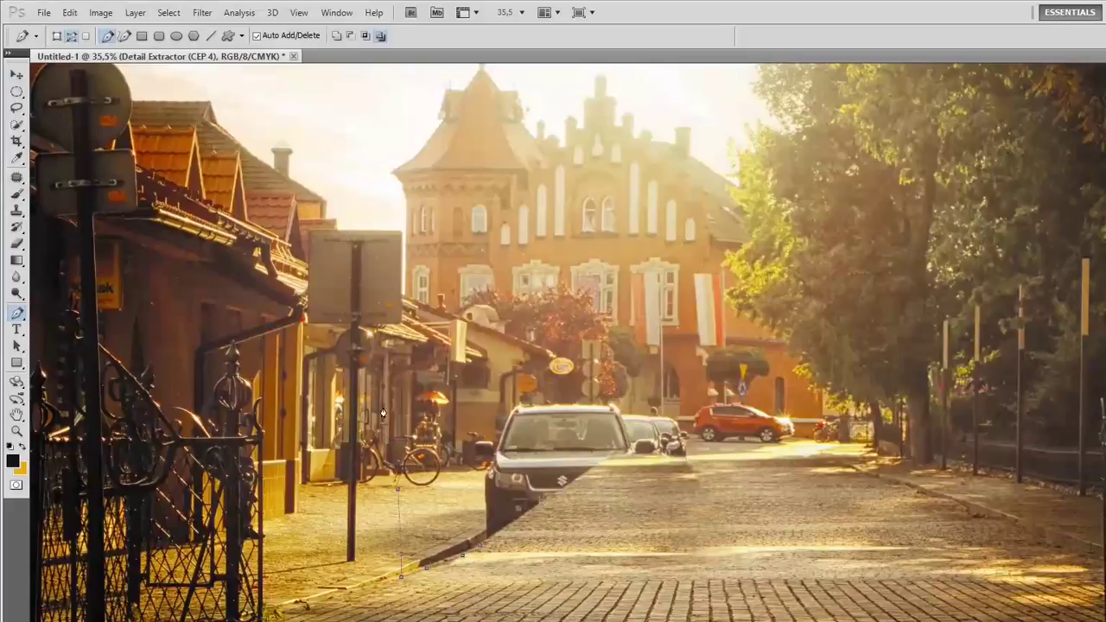
right_click(457, 492)
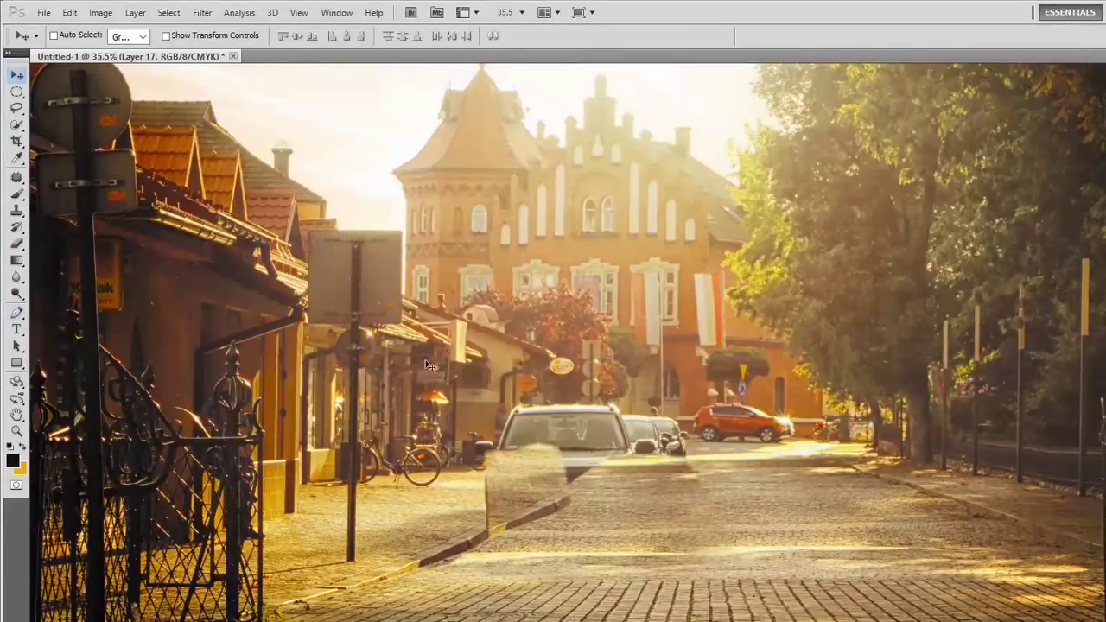
key("b")
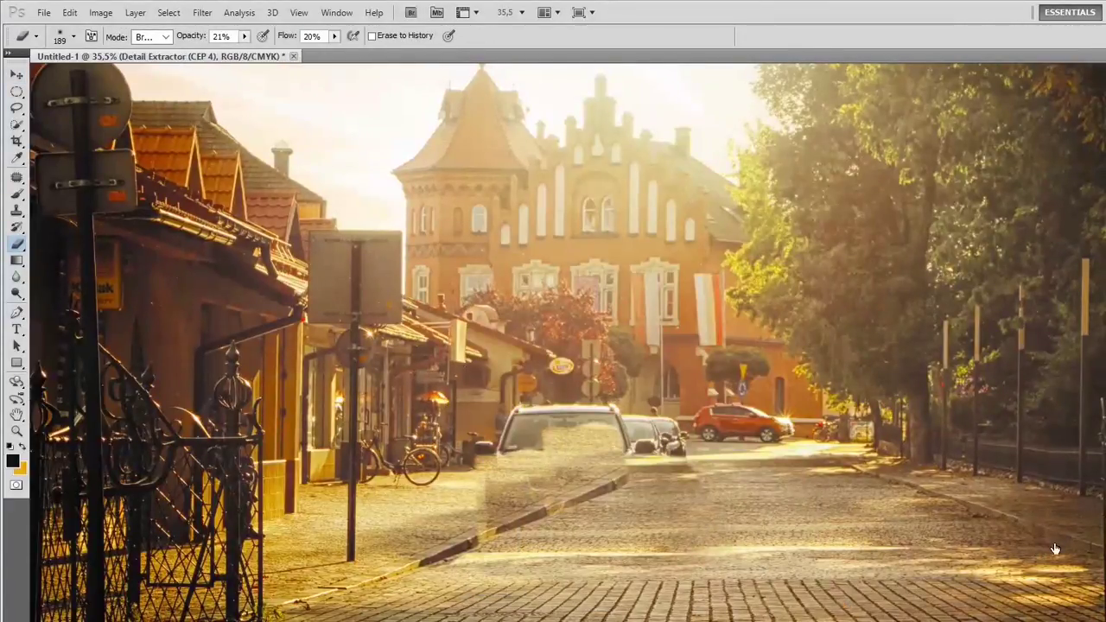
key("p")
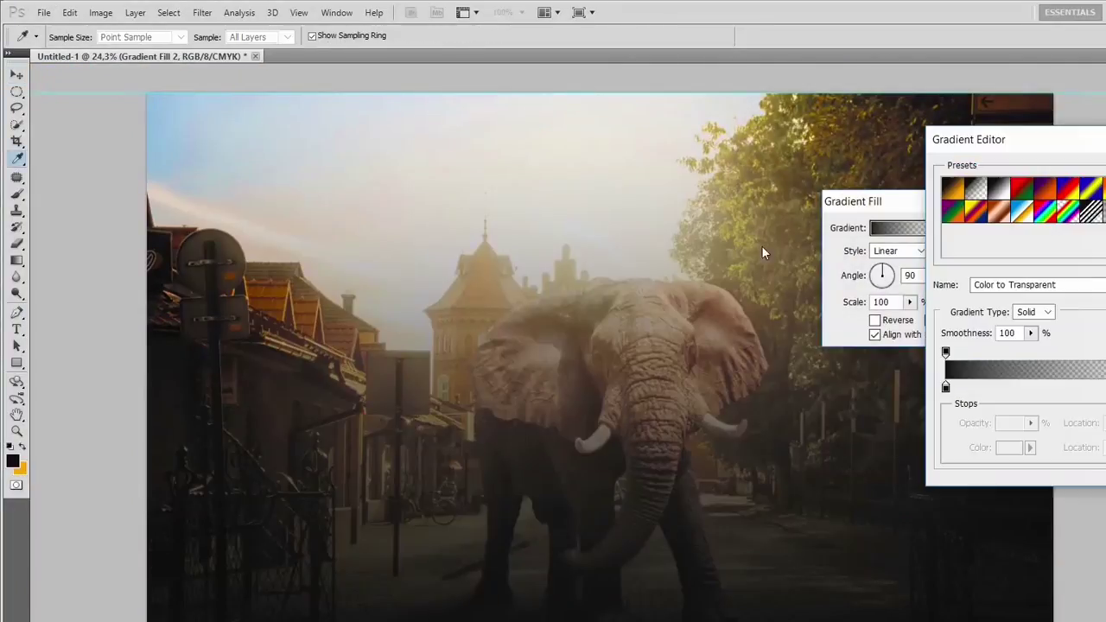
Set the gradient stop to teal-blue and confirm the Gradient Fill layer.
double_click(945, 386)
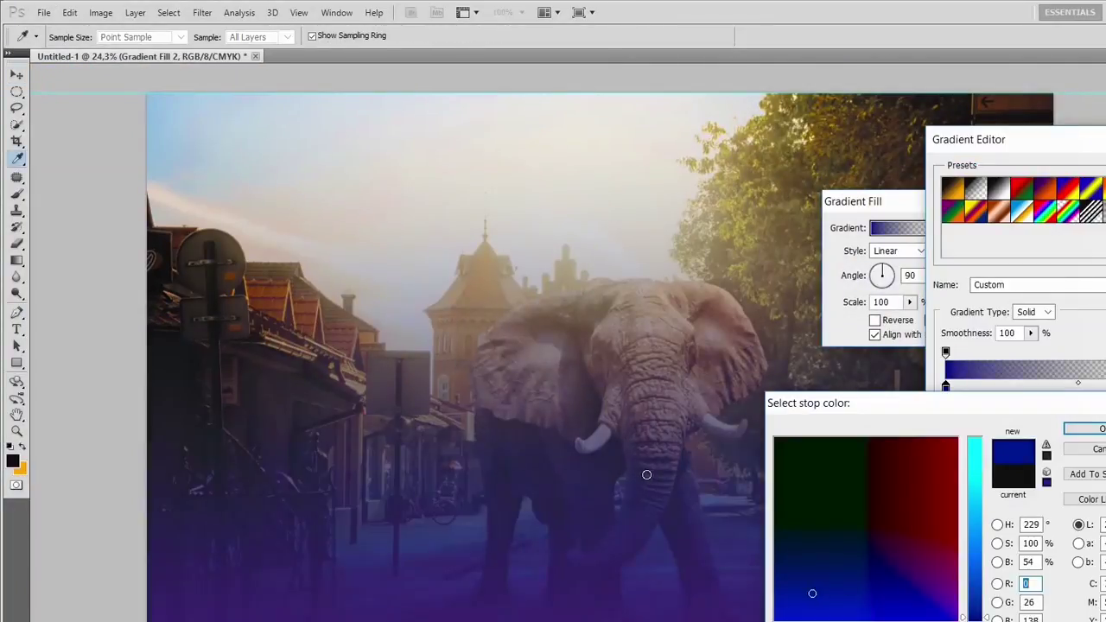
left_click_drag(722, 419, 646, 461)
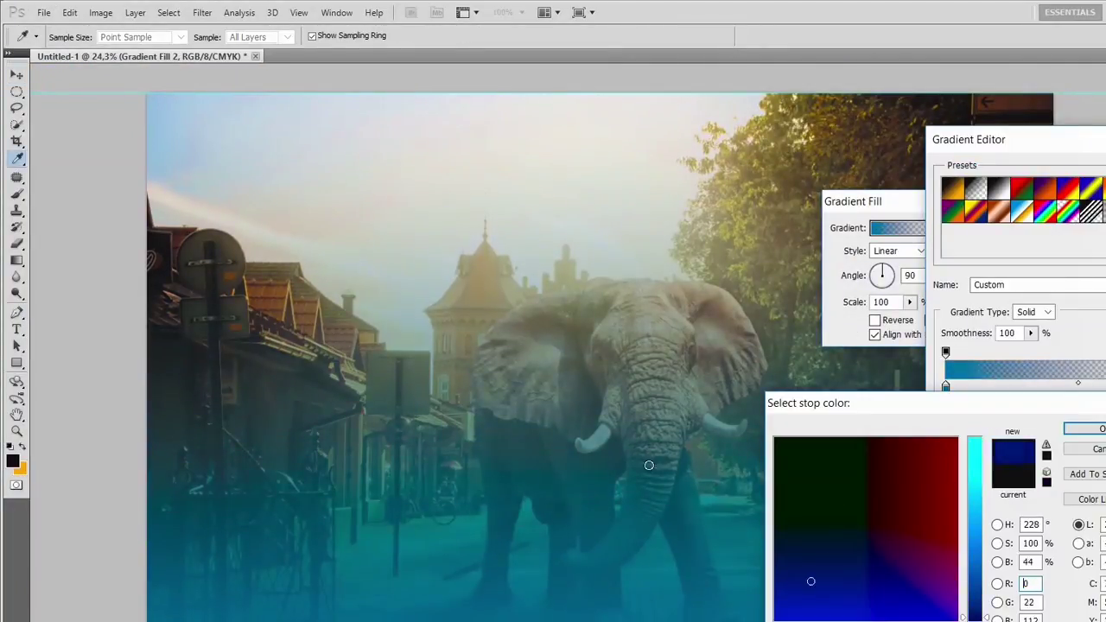
key("Return")
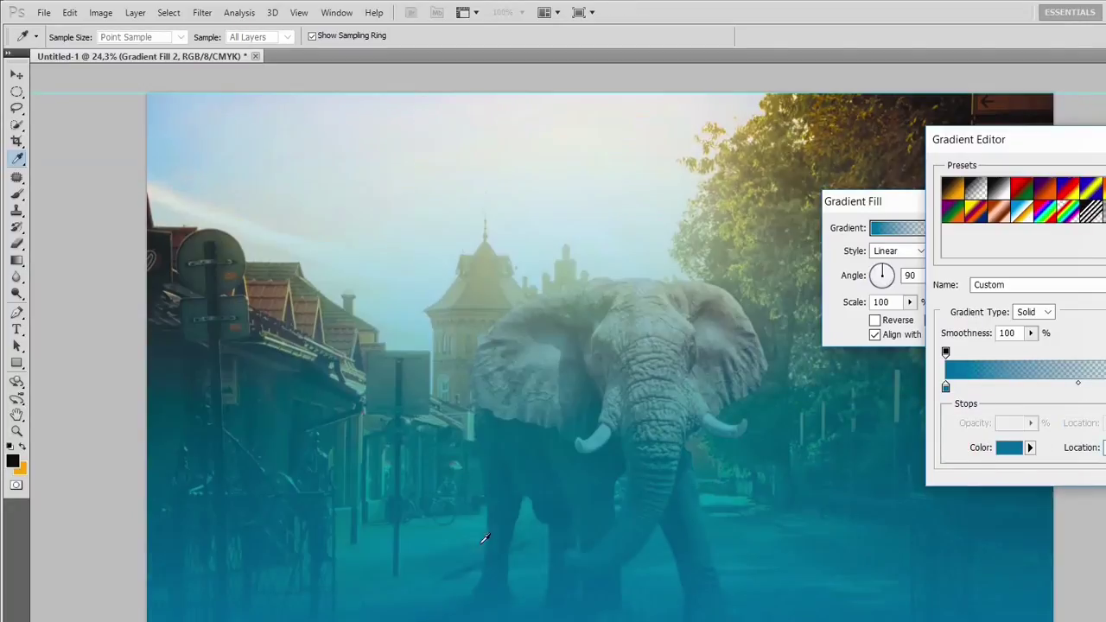
key("Return")
key("Return")
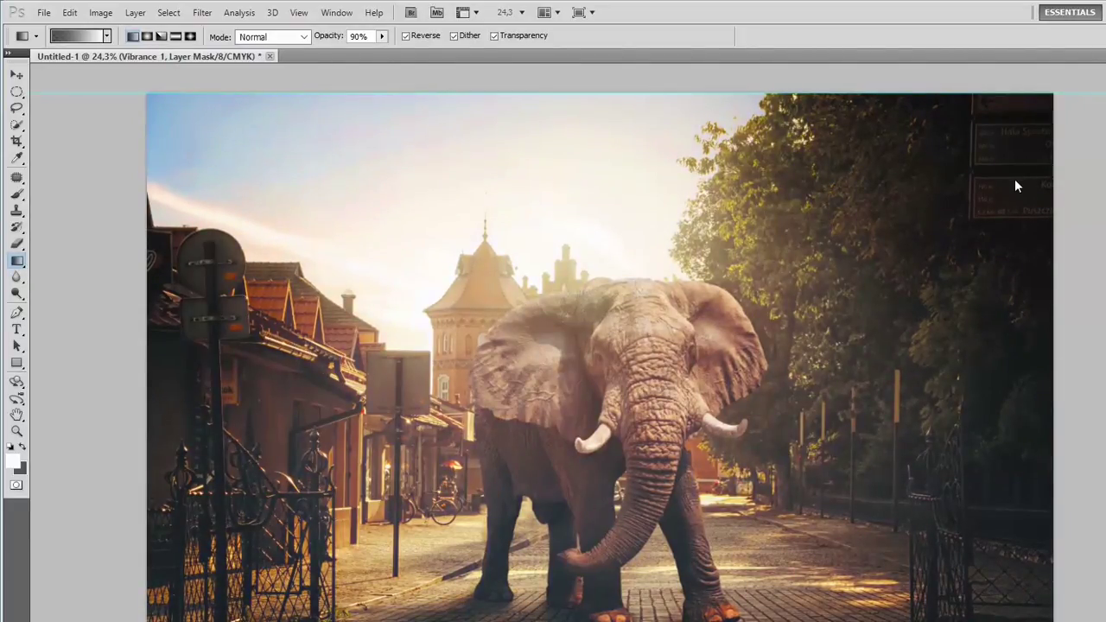
Warm the scene with two Color Balance adjustments and a warming Photo Filter.
key("alt+bracketleft")
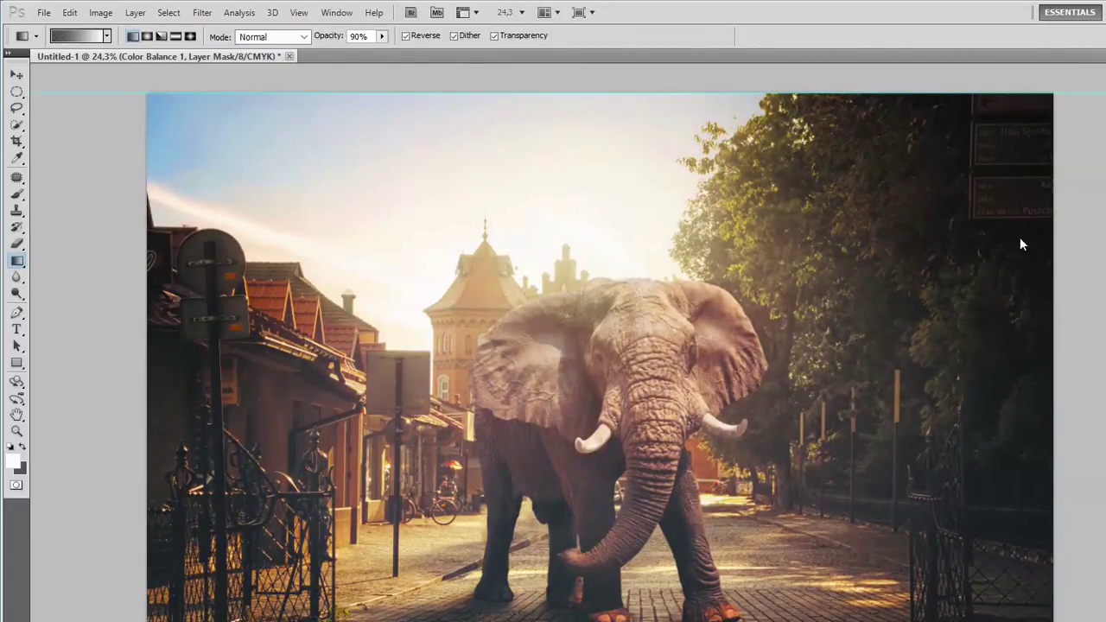
key("alt+bracketleft")
key("alt+bracketleft")
key("alt+bracketright")
key("alt+bracketright")
key("alt+bracketright")
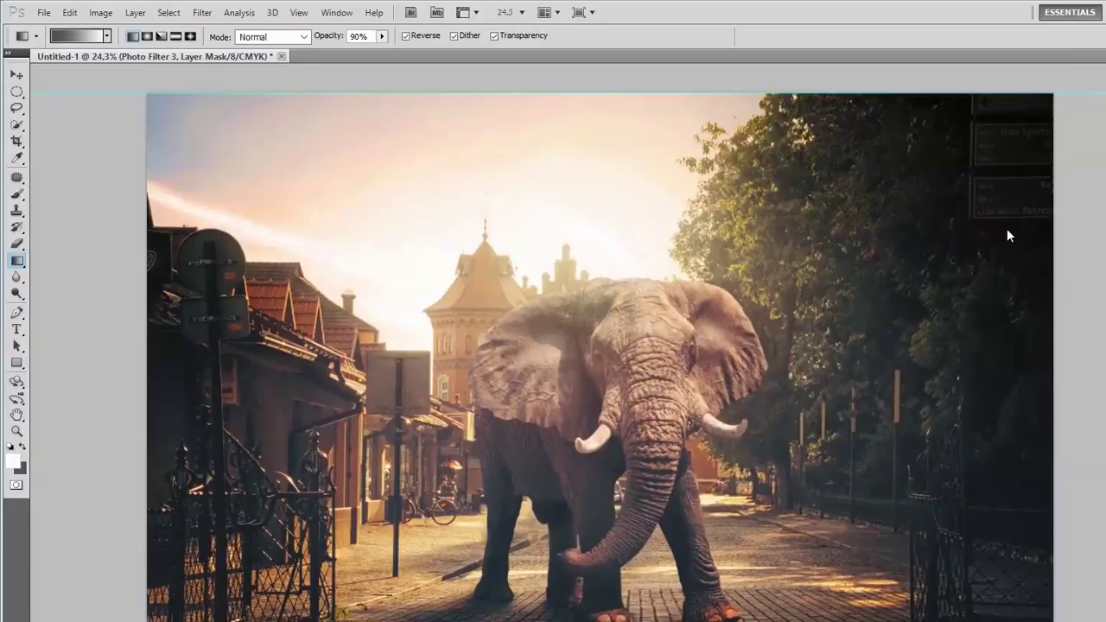
Select an ellipse around the elephant and invert it to target the image edges.
key("m")
left_click_drag(250, 173, 963, 617)
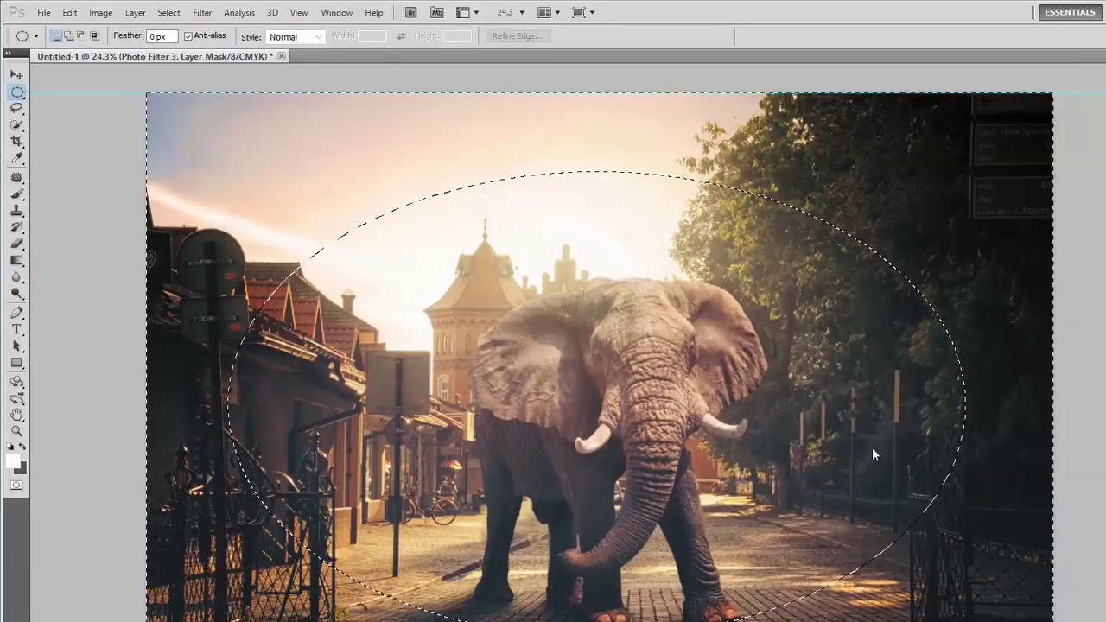
left_click_drag(501, 298, 773, 596)
right_click(639, 373)
left_click(682, 404)
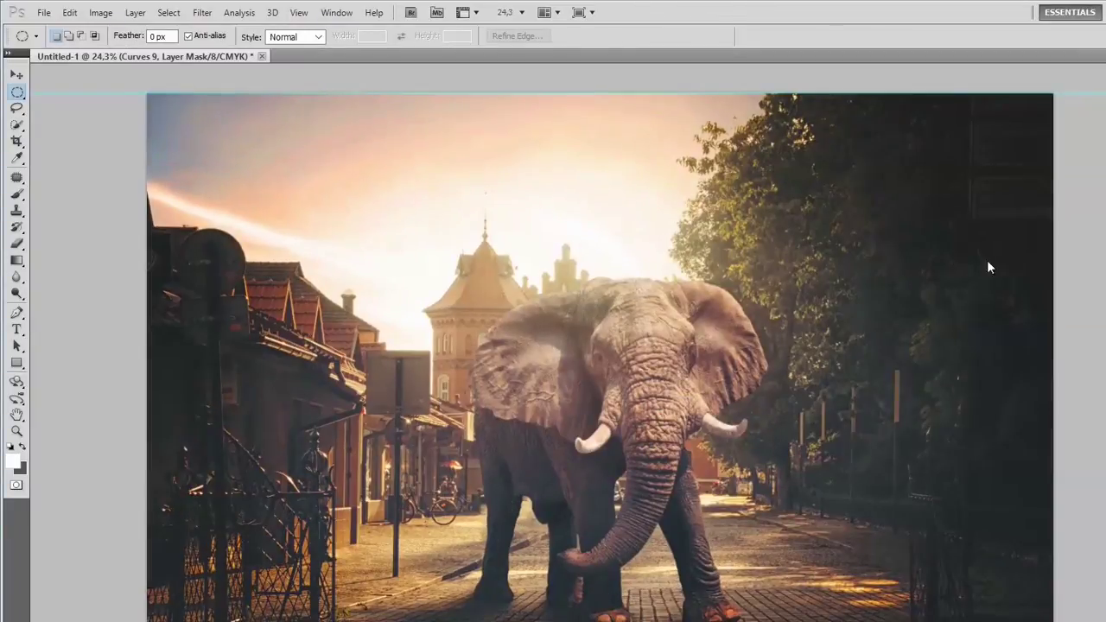